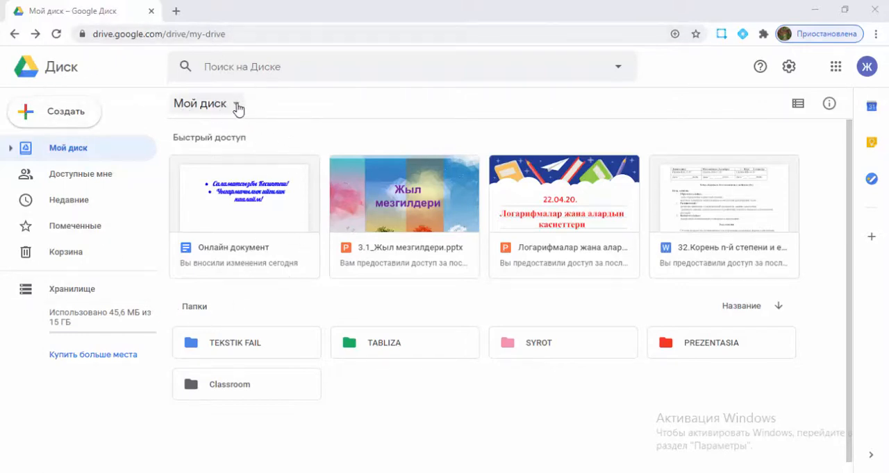
Create a new blank Google Sheets spreadsheet in My Drive.
left_click(237, 106)
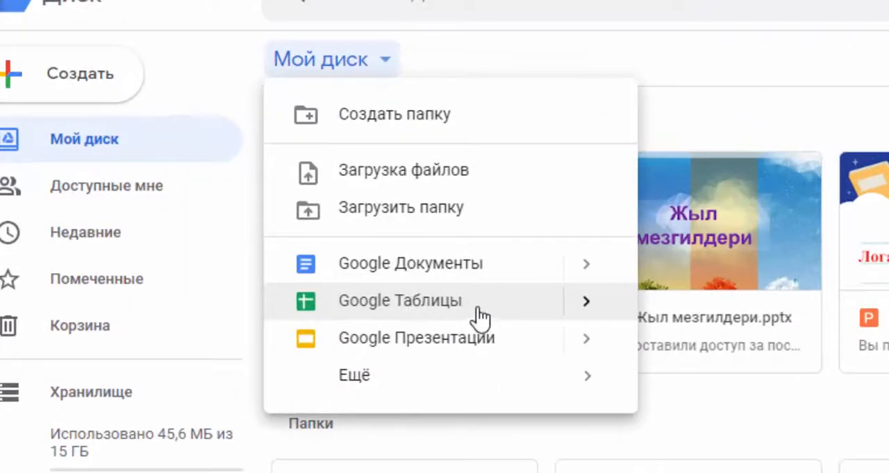
left_click(478, 309)
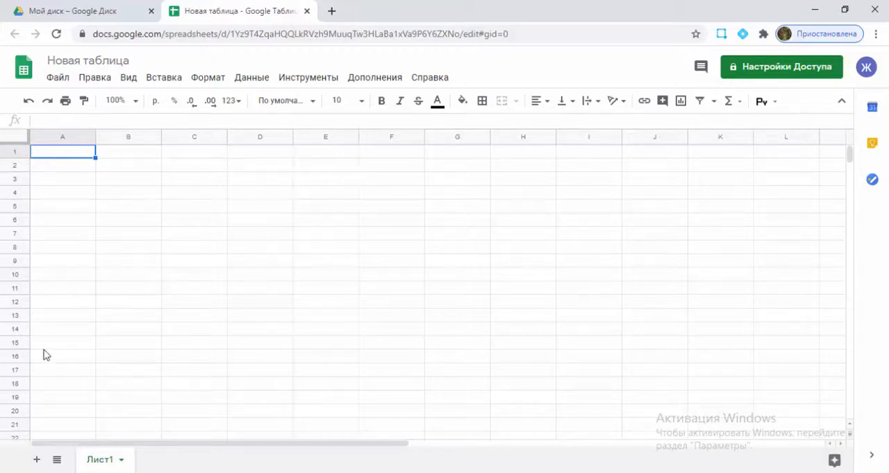
Examine the spreadsheet's file, editing, view, insertion, formatting and add-on commands, plus its font, border and vertical alignment options.
left_click(66, 80)
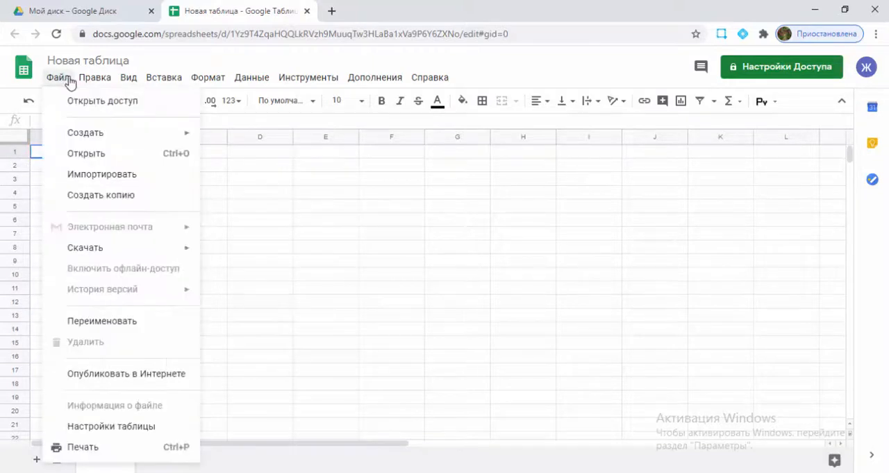
left_click(88, 81)
left_click(131, 81)
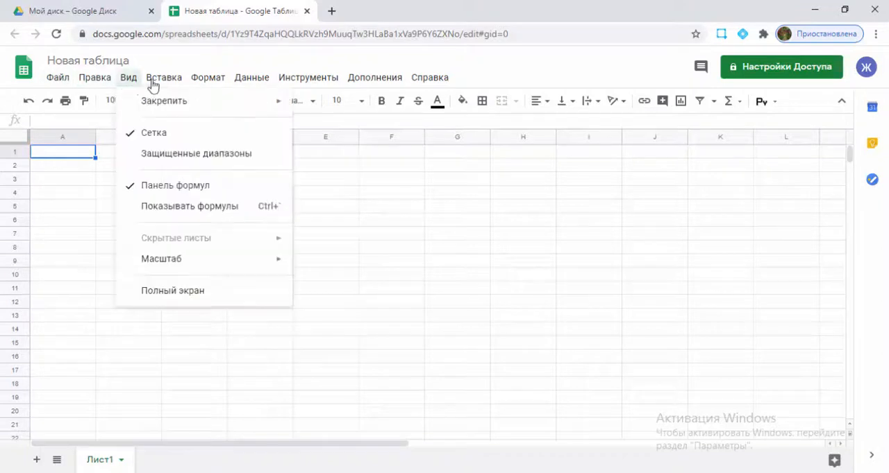
left_click(158, 81)
left_click(206, 77)
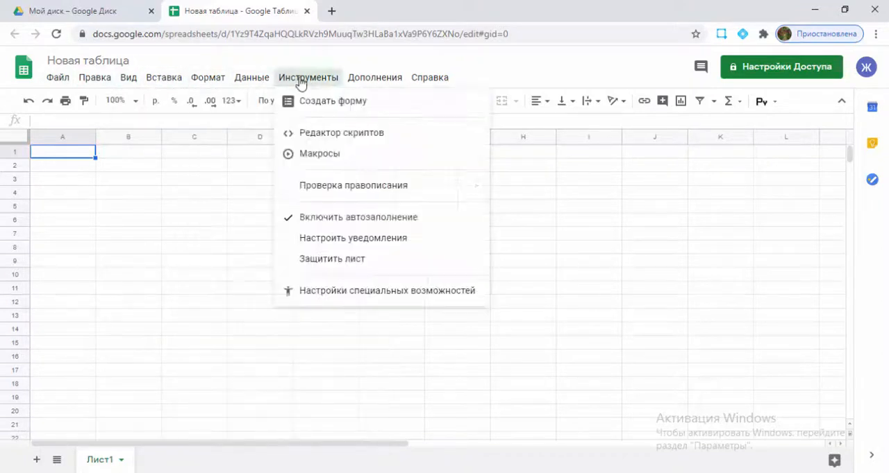
left_click(379, 80)
left_click(374, 77)
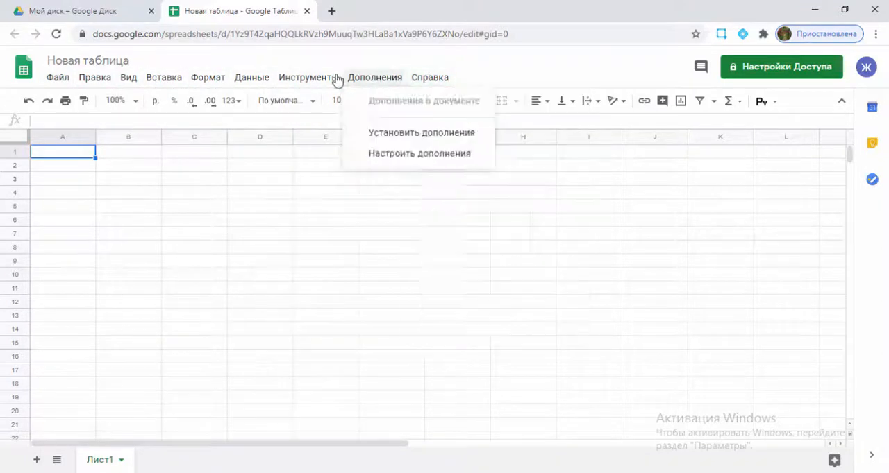
mouse_move(164, 78)
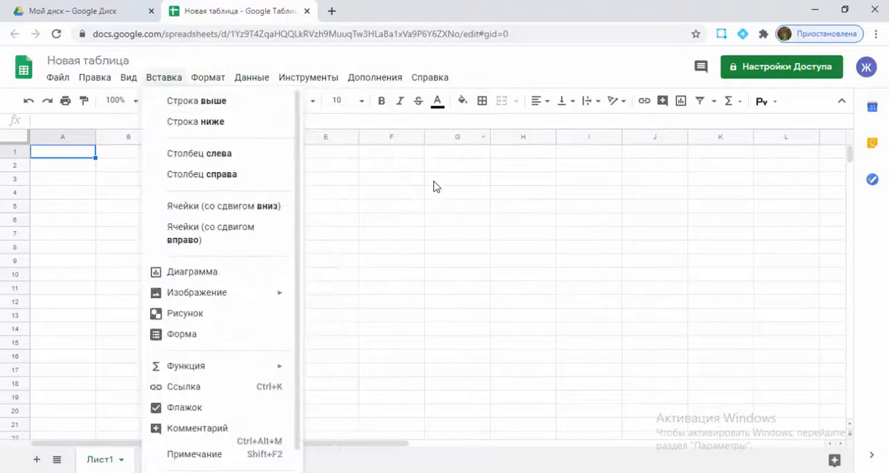
left_click(388, 232)
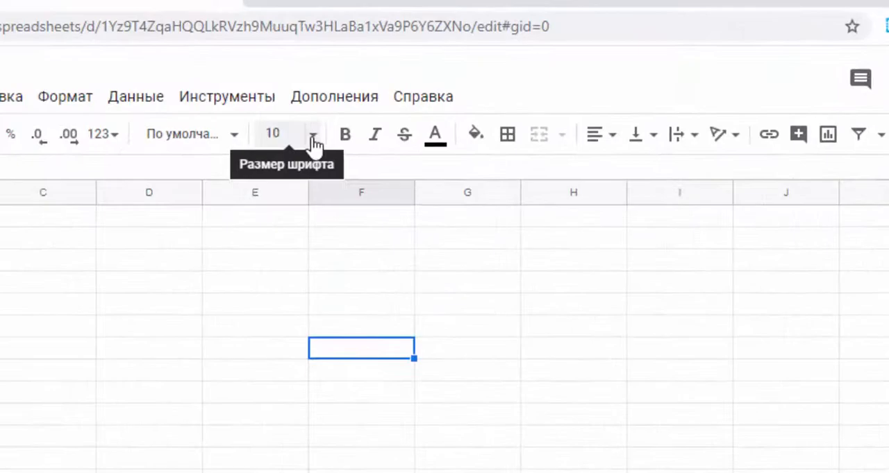
left_click(234, 134)
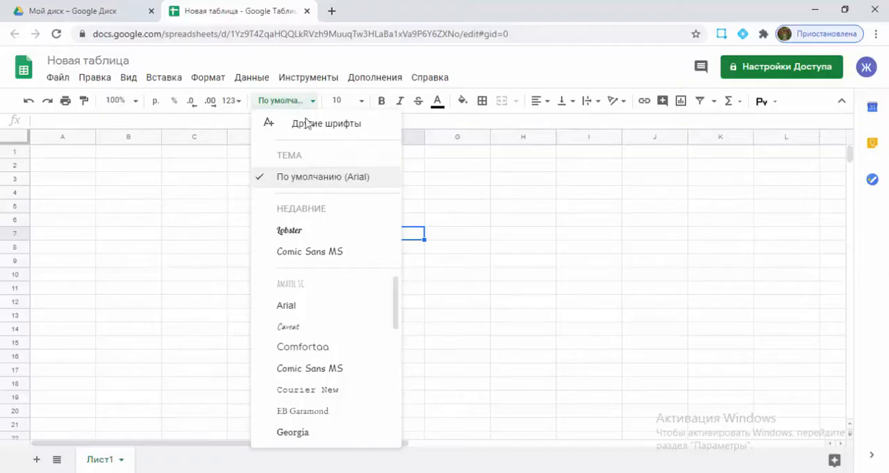
left_click(483, 107)
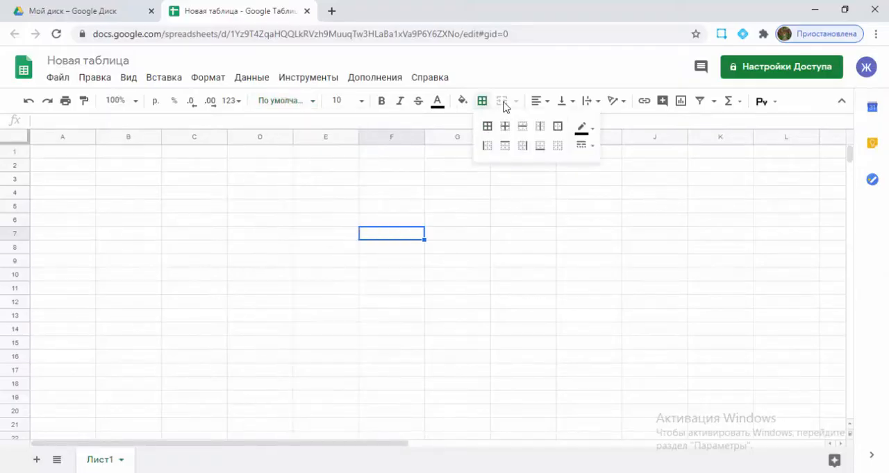
left_click(564, 101)
Enter "СТУДЕНТ" in cell C2, and enlarge the cell by making row 2 taller and column C wider.
left_click(207, 164)
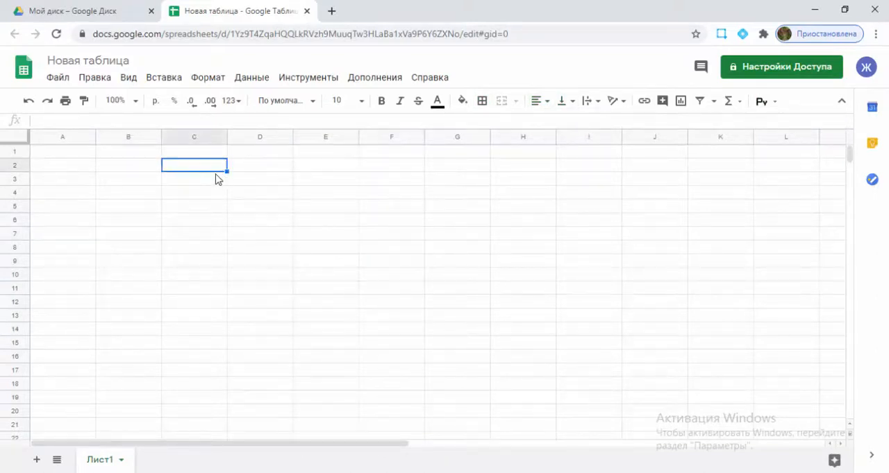
type("CNELT")
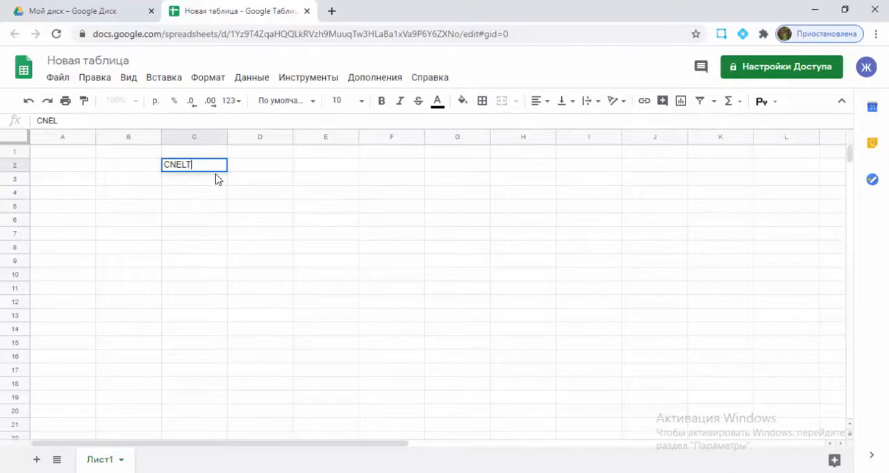
key("BackSpace")
key("BackSpace")
key("BackSpace")
key("BackSpace")
key("BackSpace")
key("BackSpace")
key("BackSpace")
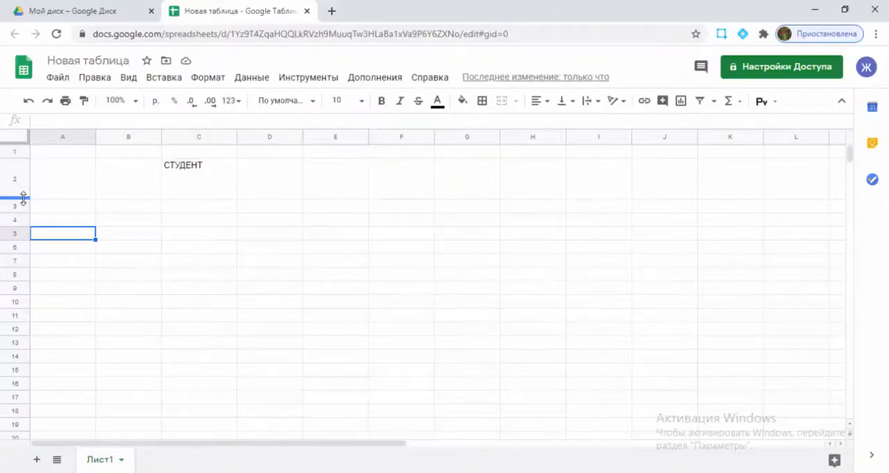
left_click_drag(23, 199, 30, 220)
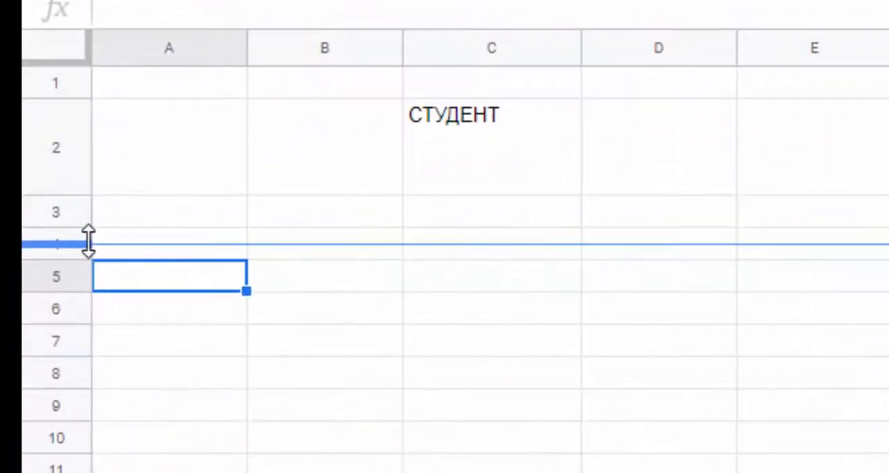
left_click_drag(88, 241, 88, 243)
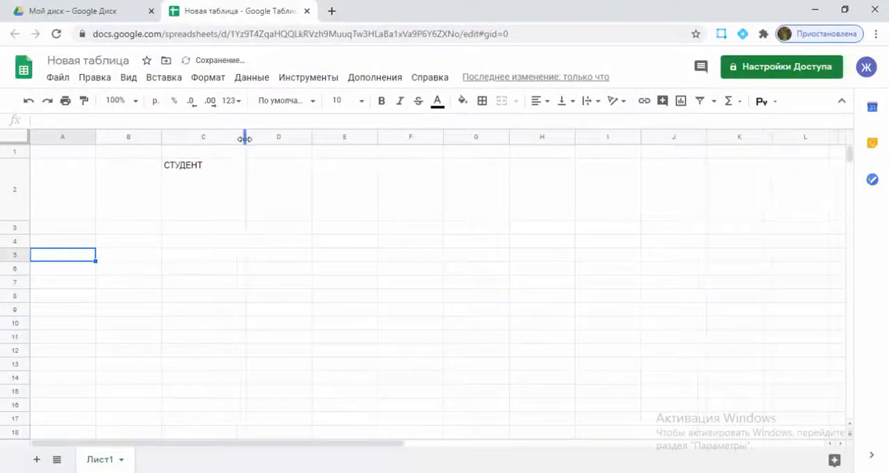
Try middle, bottom and top vertical alignment on cell C2, finishing with its text aligned to the bottom.
left_click(210, 182)
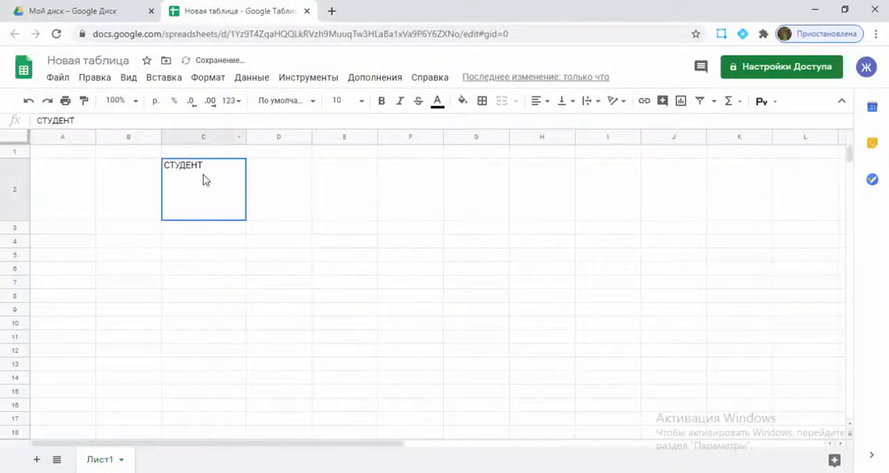
left_click(565, 100)
left_click(580, 125)
left_click(565, 101)
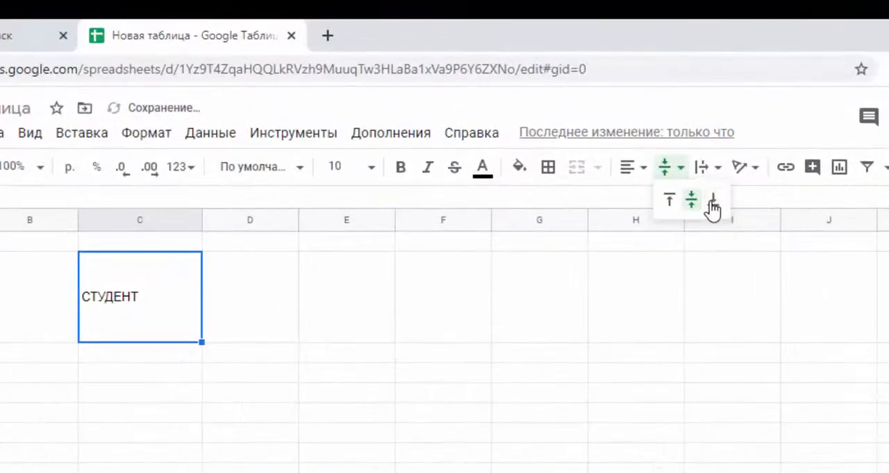
left_click(594, 123)
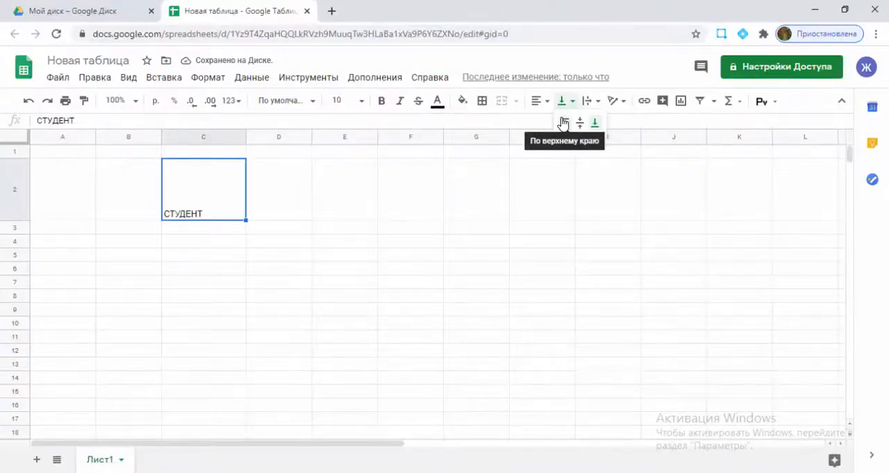
left_click(563, 124)
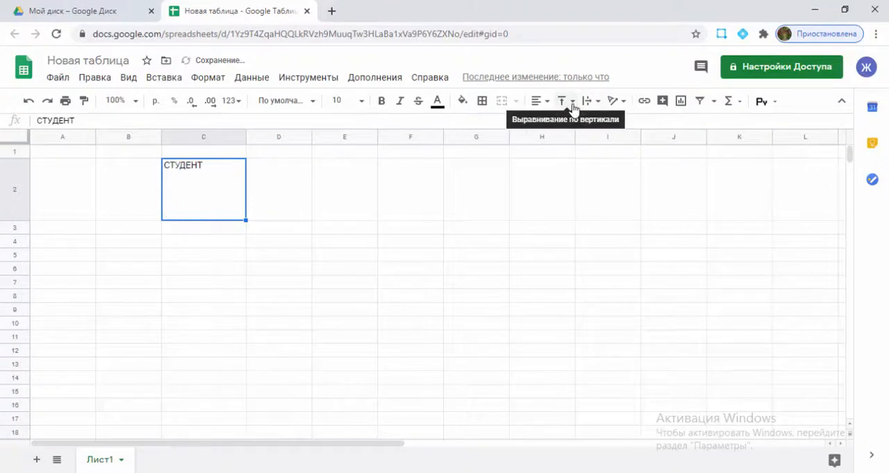
left_click(572, 102)
left_click(579, 124)
left_click(573, 105)
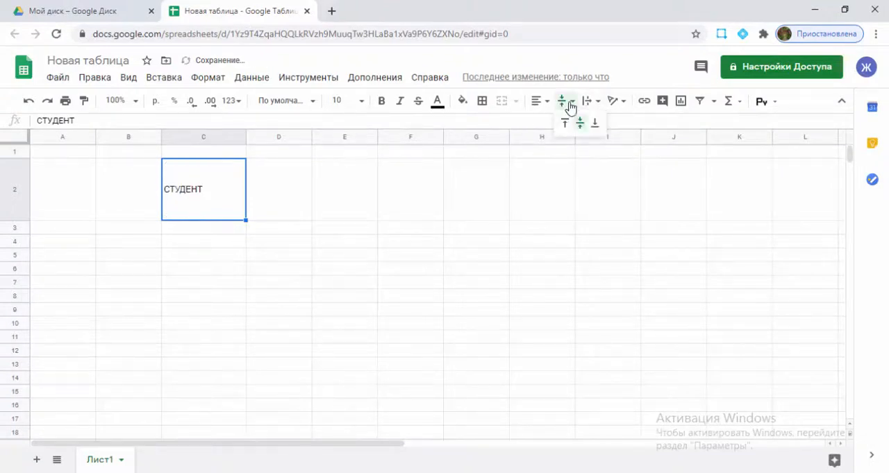
left_click(593, 123)
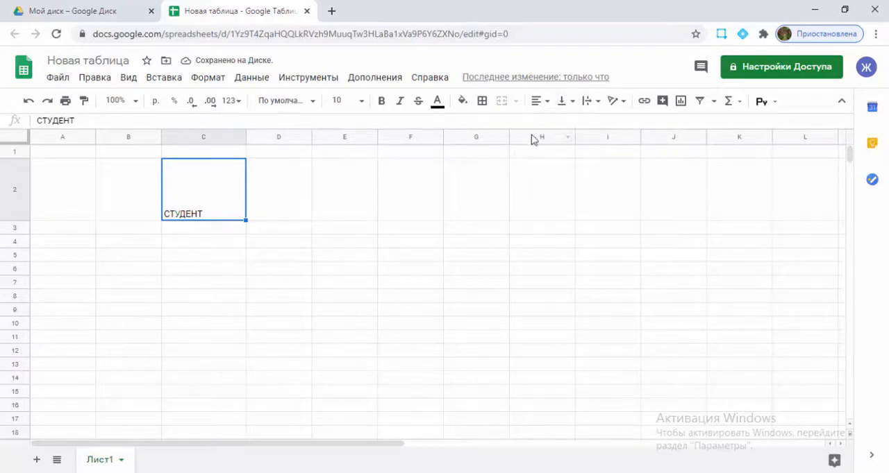
Set the text wrapping of cell C2 to overflow, and extend its text to "СТУДЕНТТТИК КУНДОР".
left_click(588, 103)
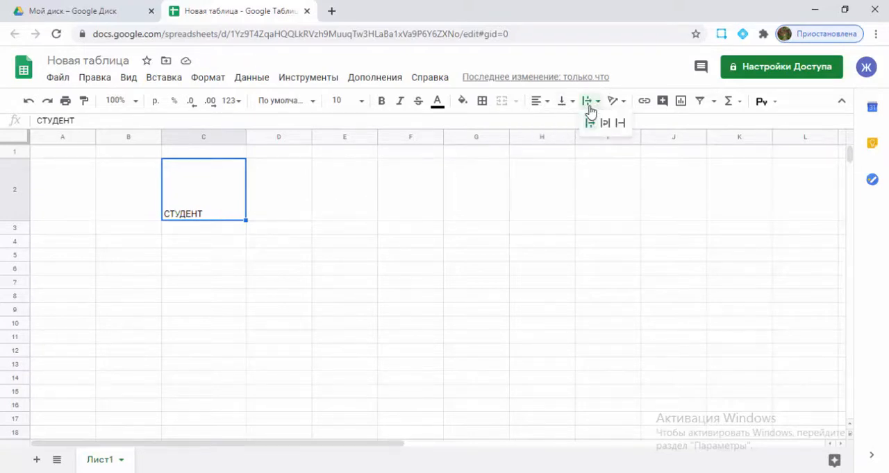
left_click(589, 122)
double_click(212, 218)
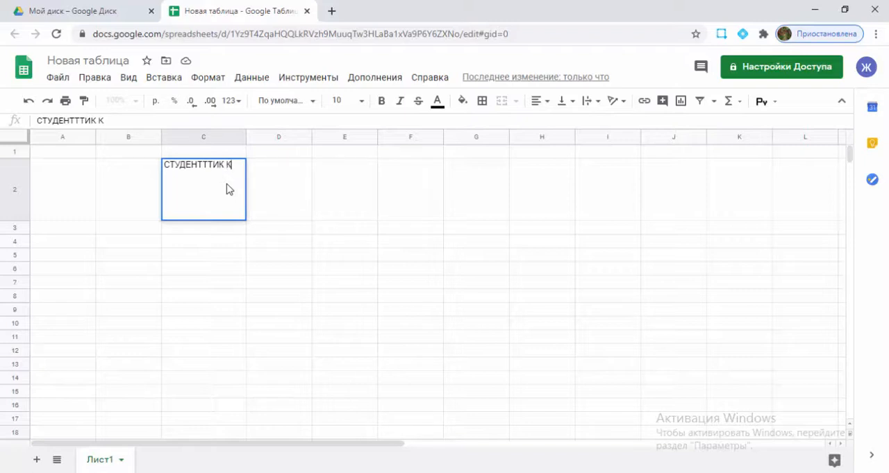
type("ТТИК КУНДО")
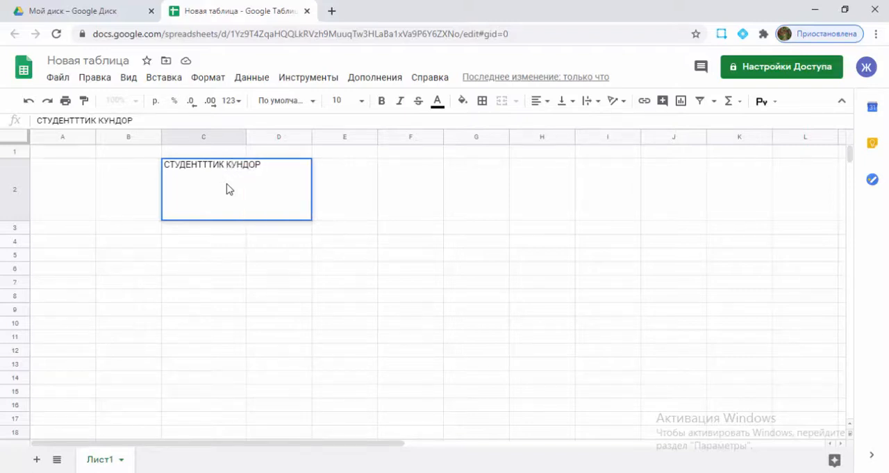
type("Р")
key("Return")
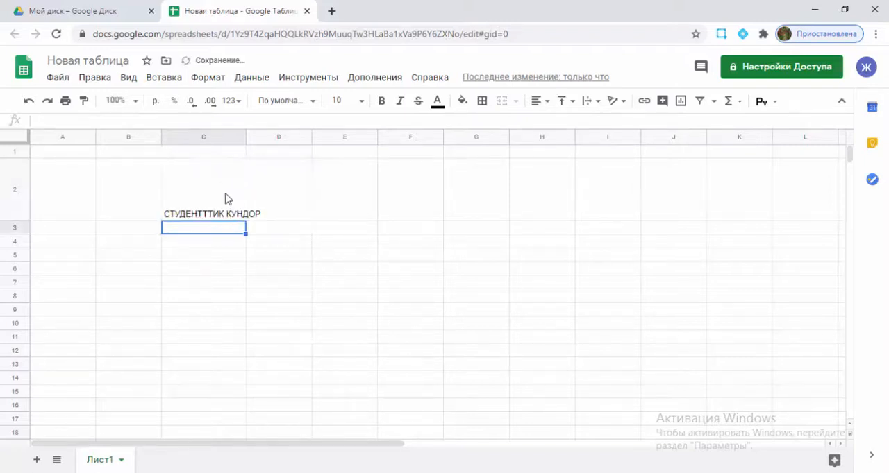
Try the overflow, wrap and clip text wrapping modes on cell C2, finishing with wrap.
left_click(228, 198)
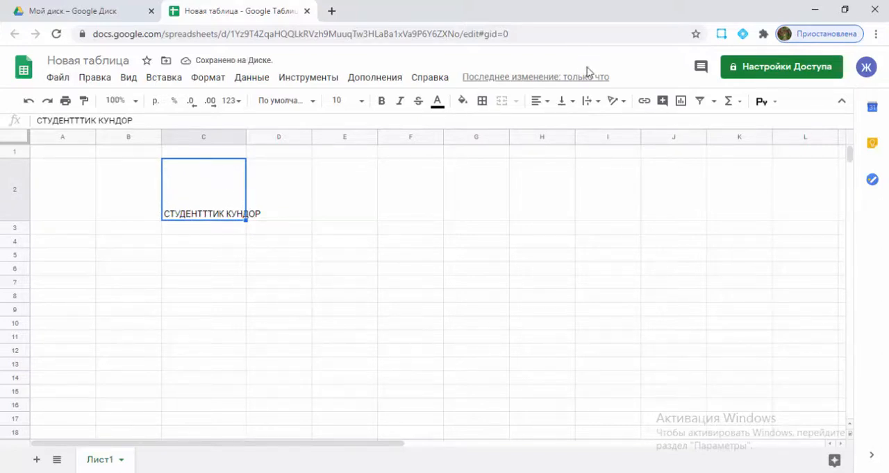
left_click(598, 104)
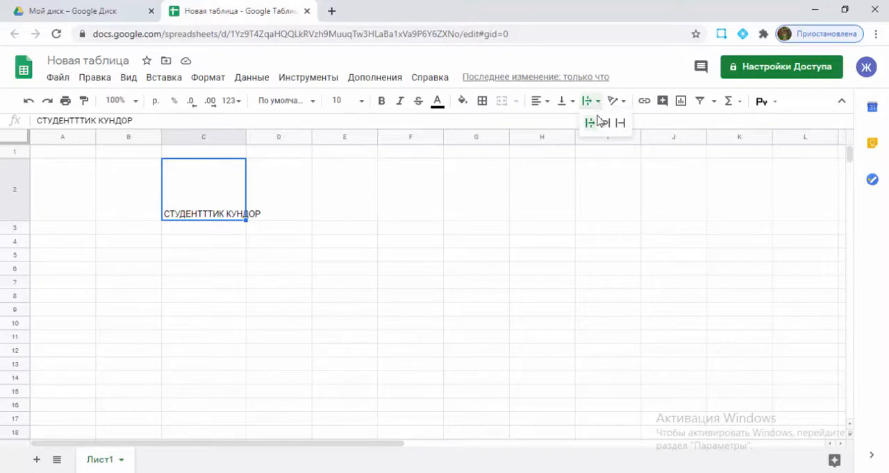
left_click(597, 123)
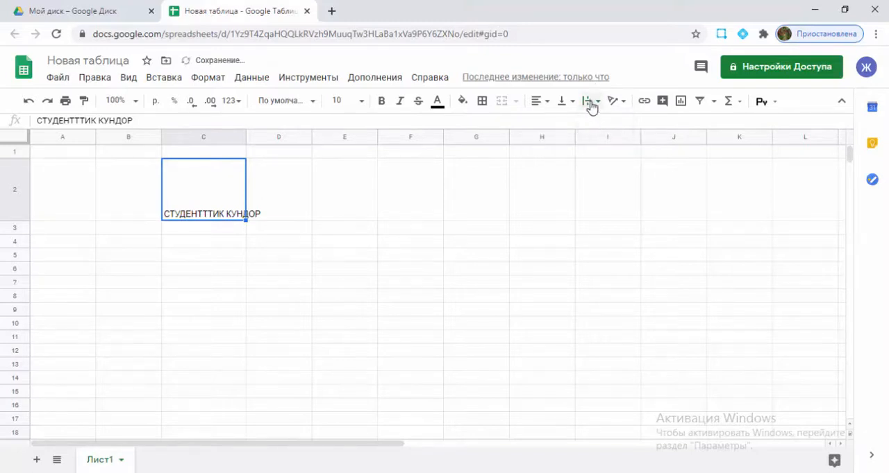
left_click(591, 104)
left_click(604, 125)
left_click(592, 102)
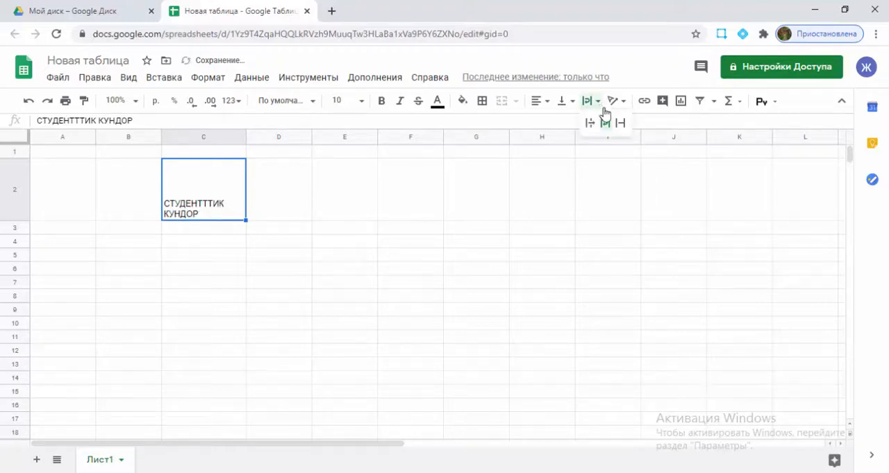
left_click(621, 125)
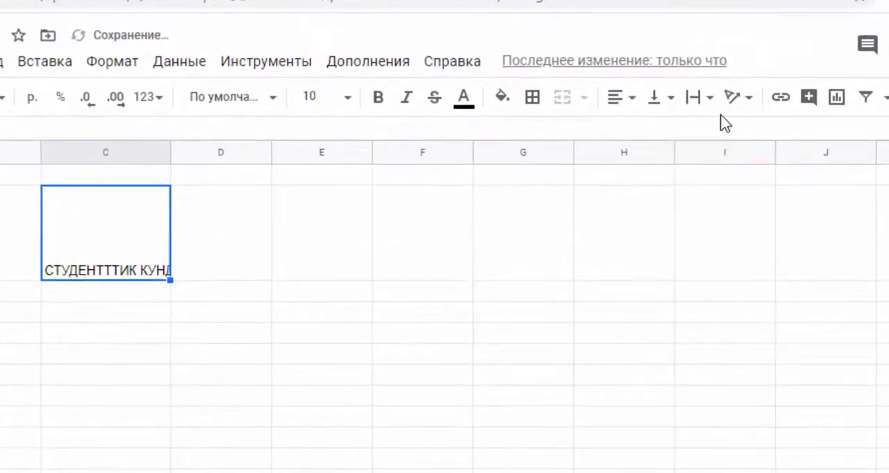
left_click(700, 100)
left_click(719, 133)
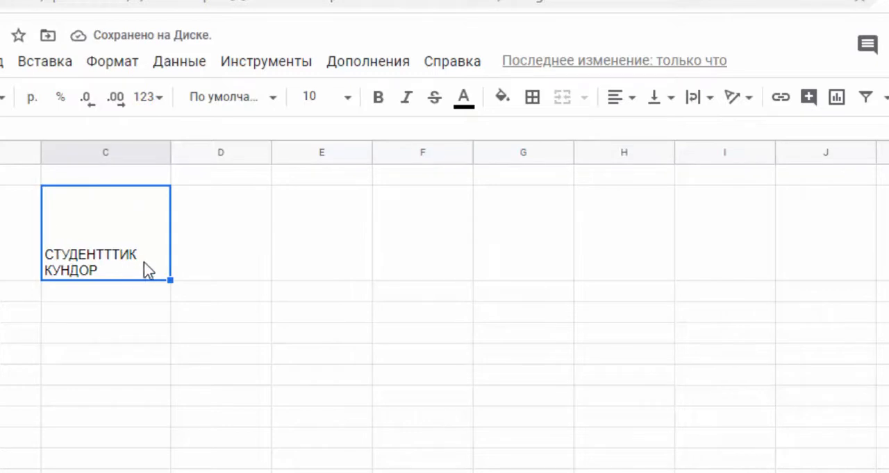
Try tilting the text of cell C2 upwards, and finish by stacking its letters vertically.
left_click(756, 109)
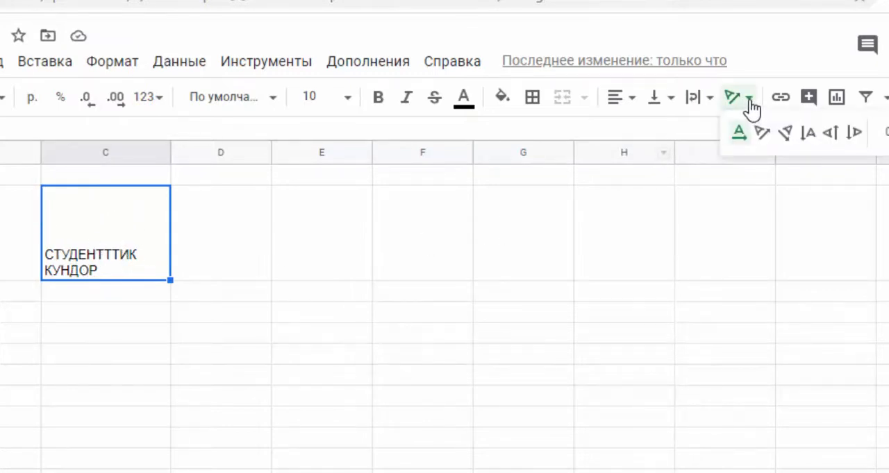
left_click(763, 134)
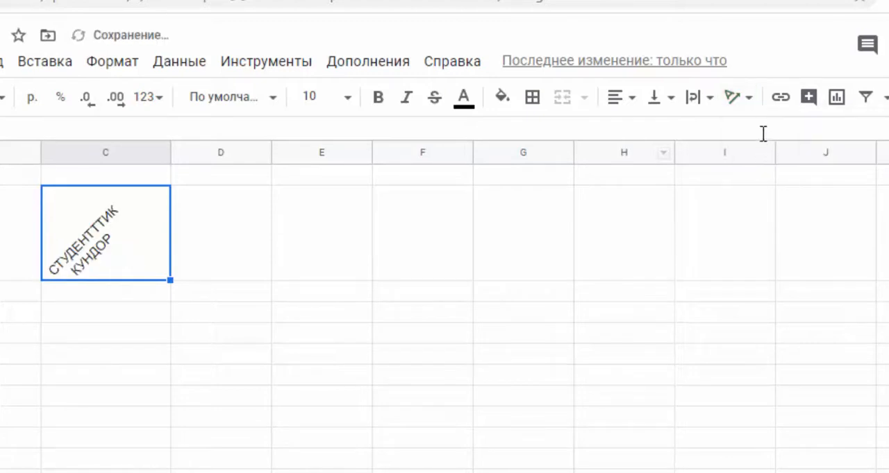
left_click(756, 105)
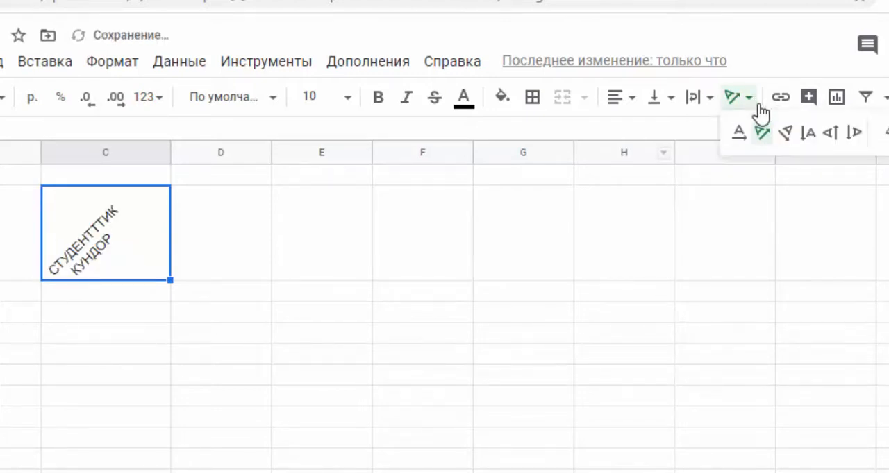
left_click(816, 135)
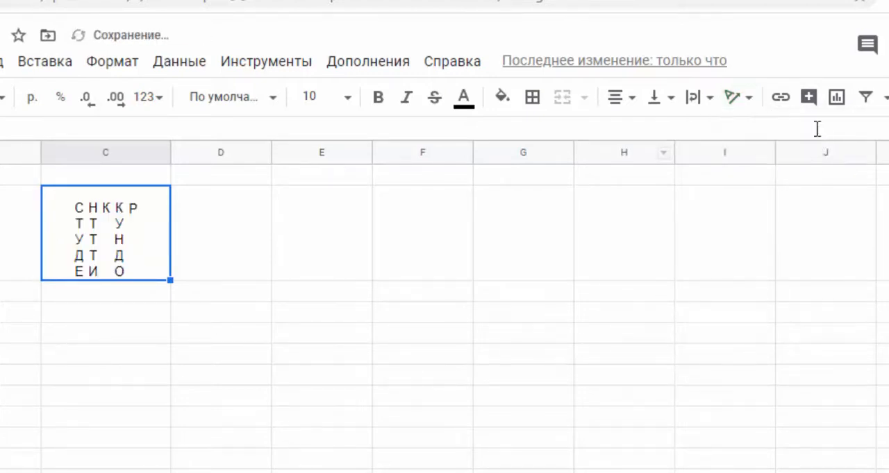
Try rotating the text of cell C2 downwards, and finish by setting its rotation angle to -60°.
left_click(754, 103)
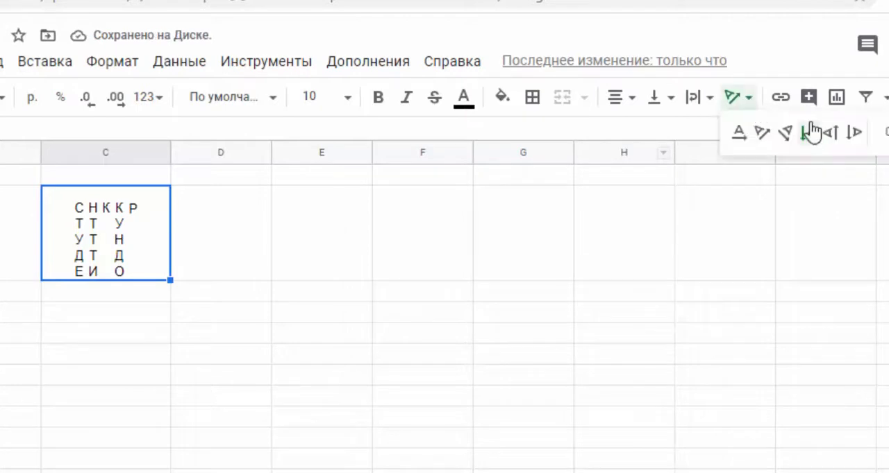
left_click(854, 143)
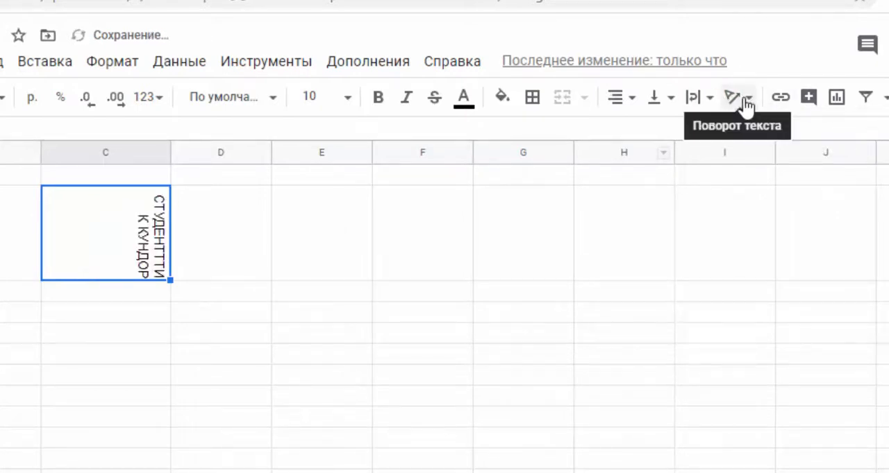
left_click(747, 104)
left_click(866, 129)
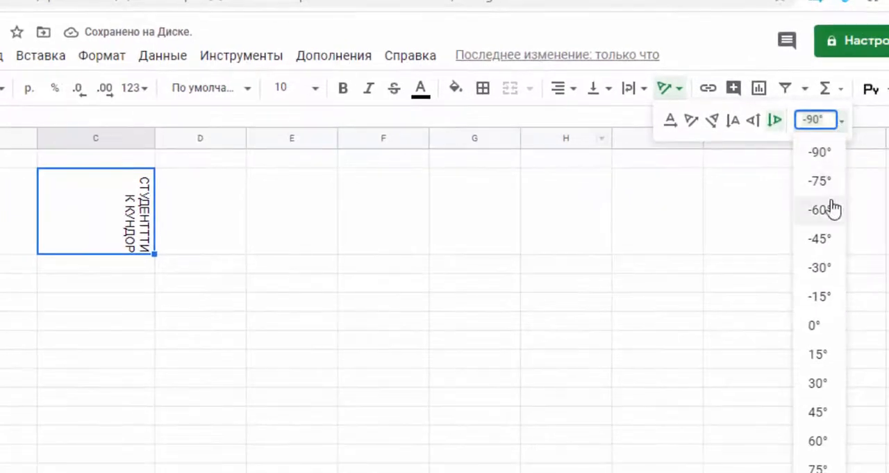
left_click(829, 212)
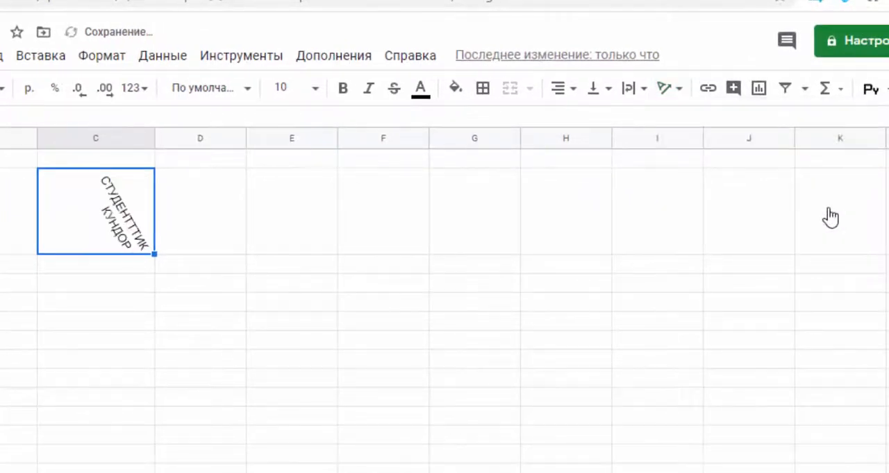
Add the comment "Түз жаз" to cell C2.
left_click(735, 90)
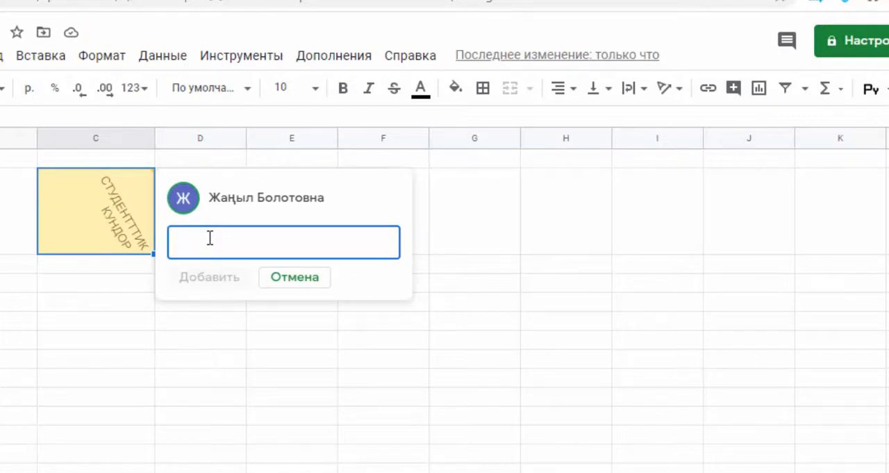
type("Түз жаз")
left_click(240, 277)
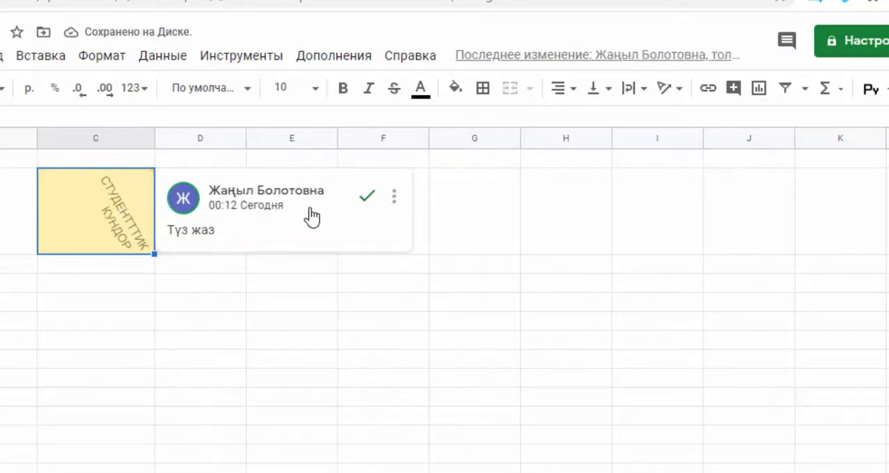
left_click(181, 318)
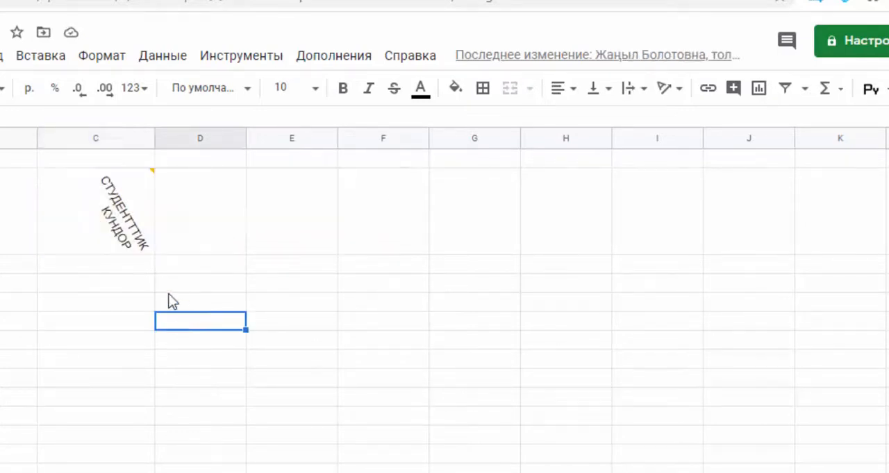
Delete the comment thread attached to cell C2.
mouse_move(137, 193)
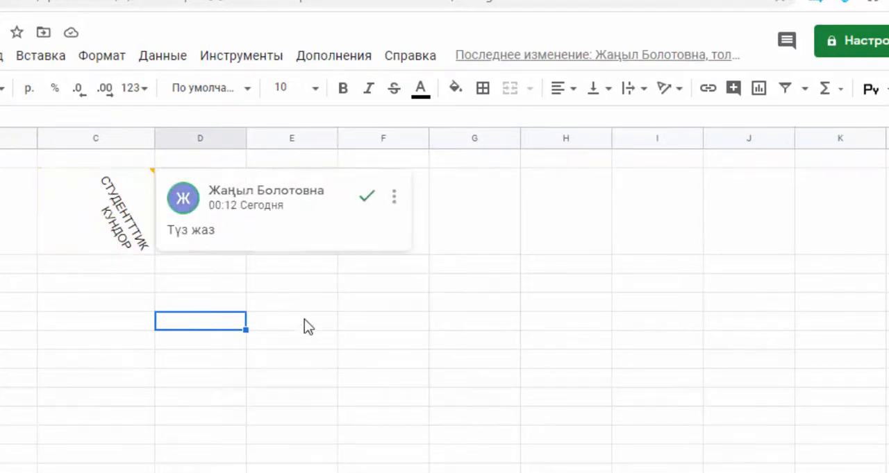
left_click(396, 201)
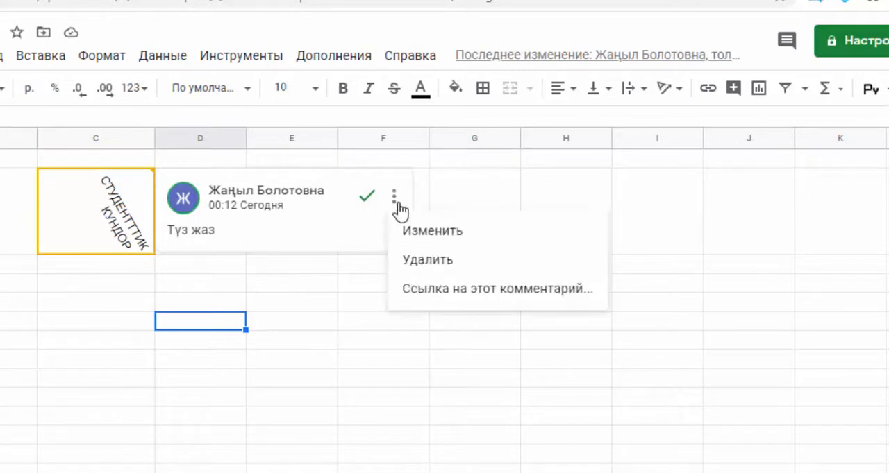
left_click(436, 261)
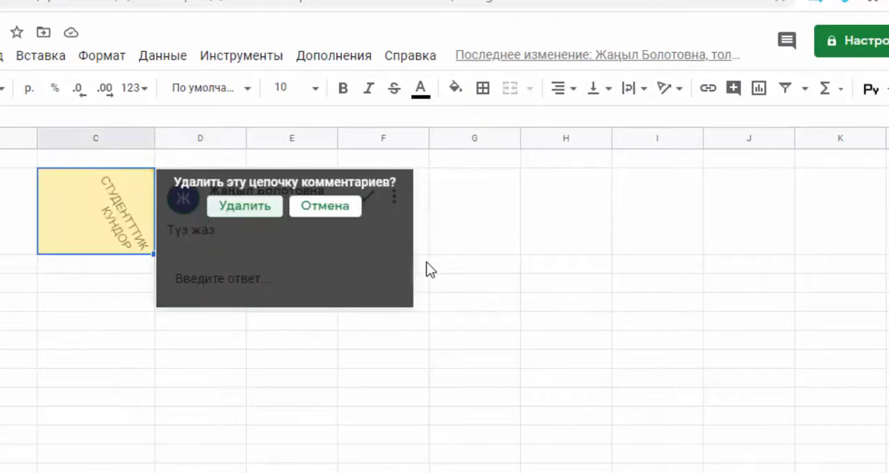
left_click(245, 207)
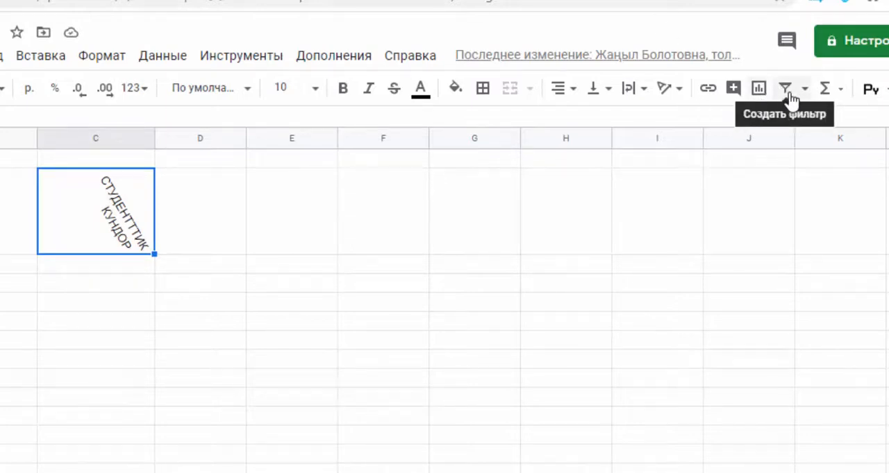
left_click(840, 93)
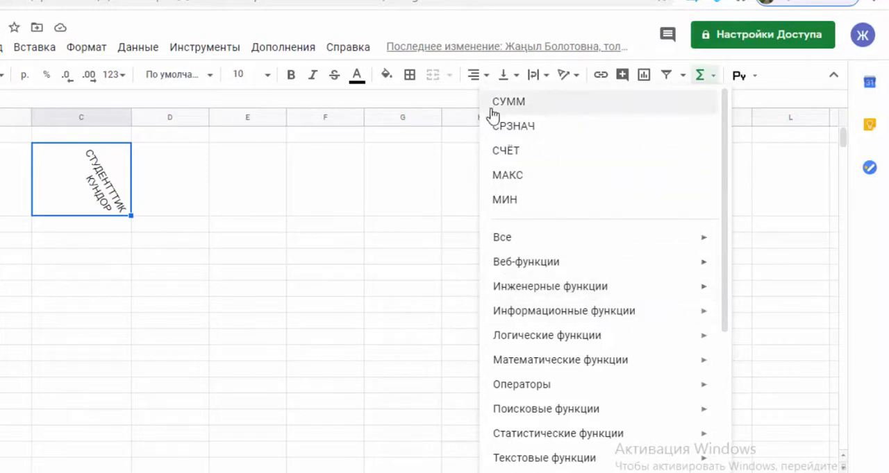
left_click(455, 230)
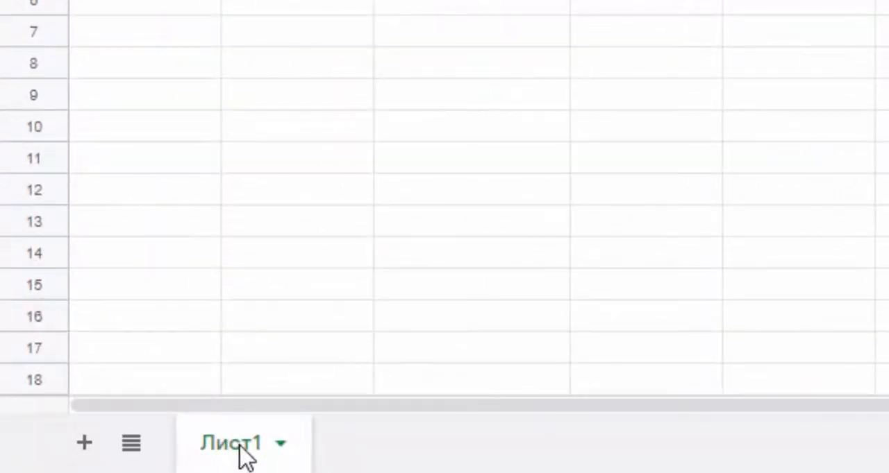
Add a second sheet to the spreadsheet.
left_click(85, 443)
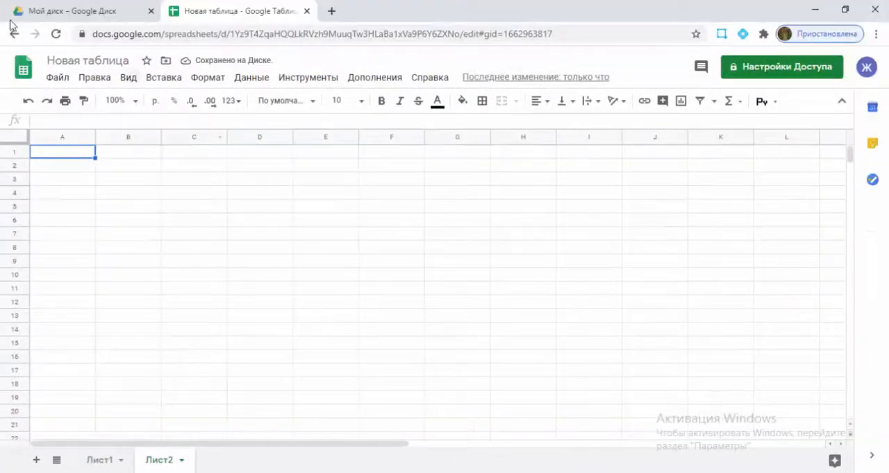
left_click(66, 82)
mouse_move(113, 133)
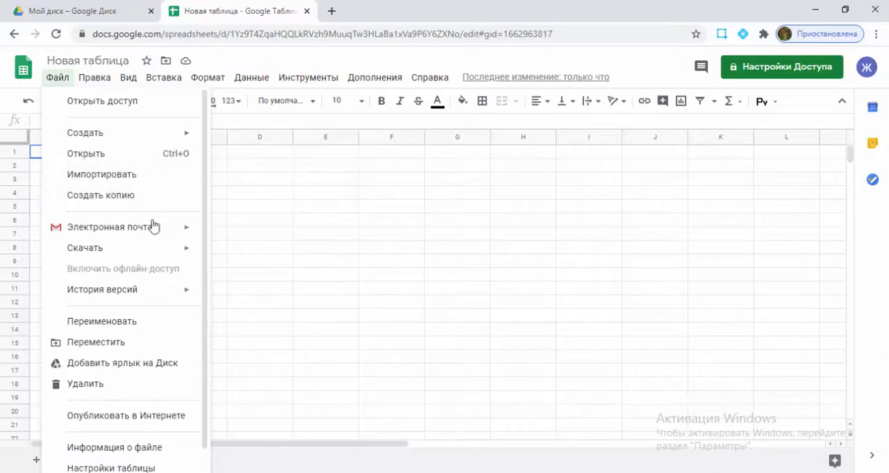
mouse_move(174, 229)
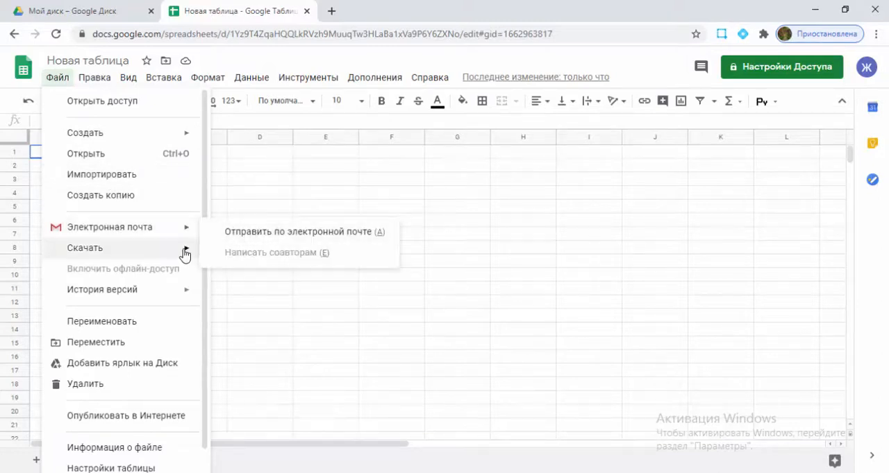
mouse_move(185, 255)
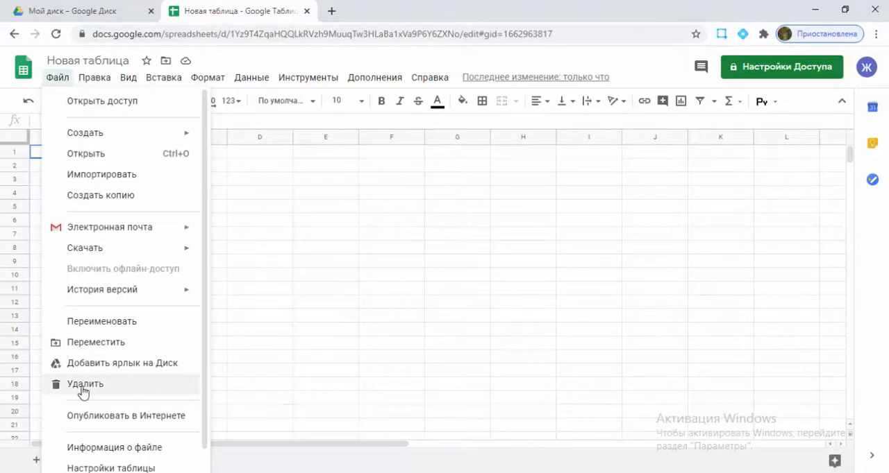
left_click(151, 79)
left_click(151, 79)
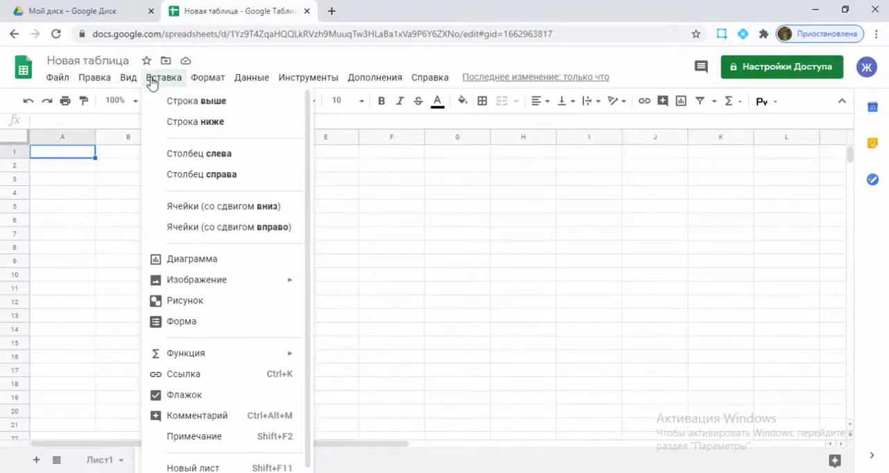
left_click(394, 208)
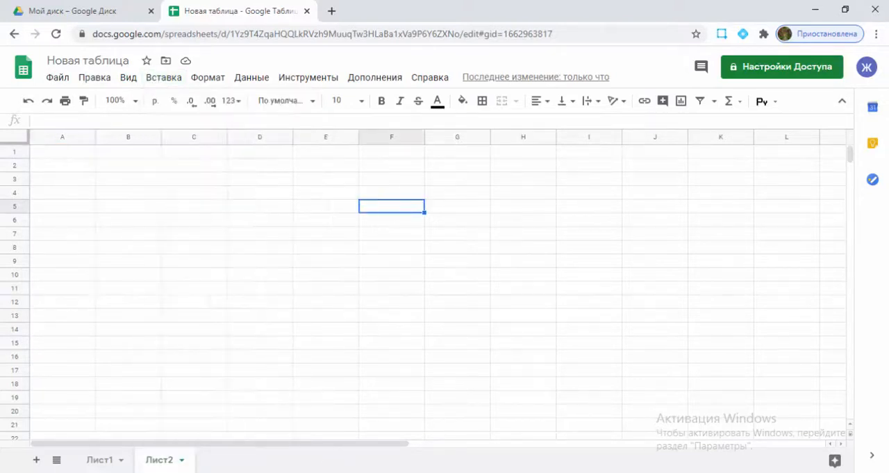
Switch to the Excel workbook "фильтр коюу" and copy the whole student table, headers included, starting at cell A3.
mouse_move(301, 472)
left_click(277, 456)
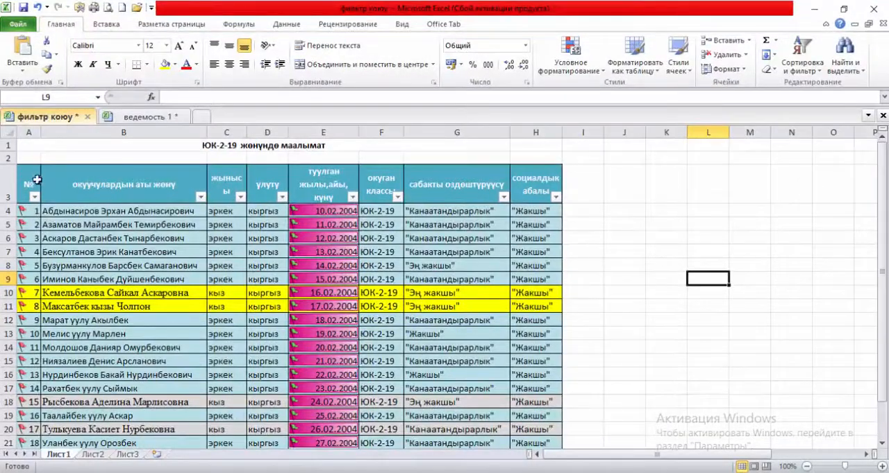
left_click_drag(40, 170, 536, 179)
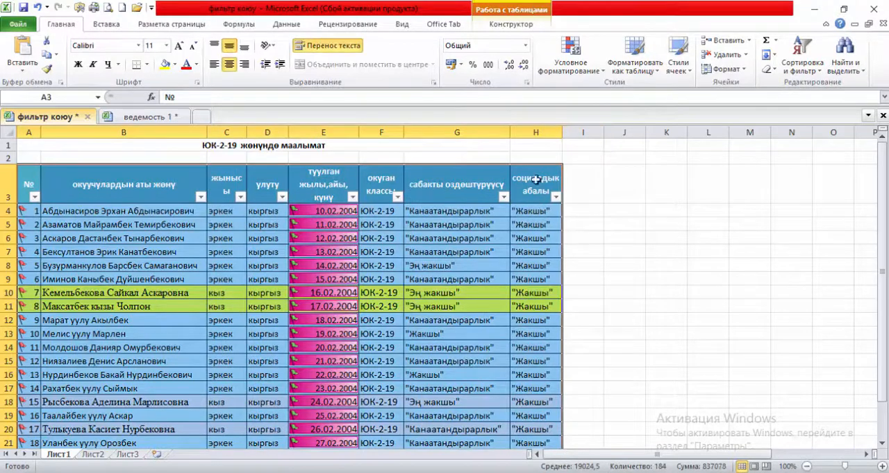
right_click(472, 180)
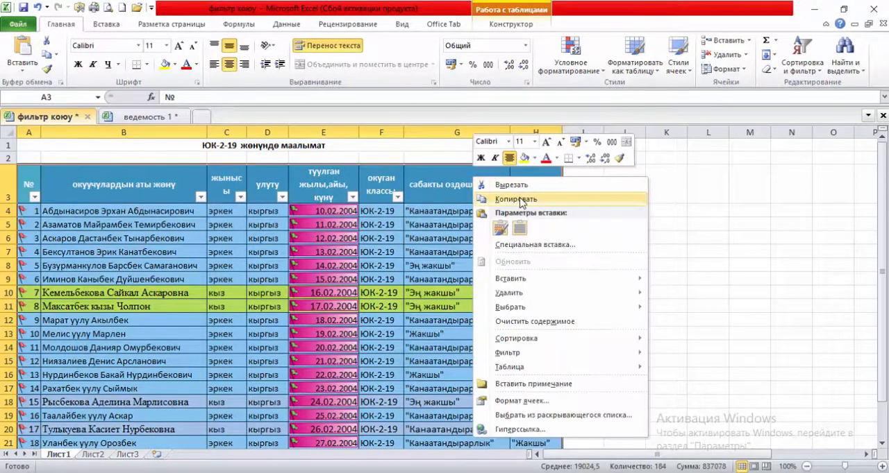
left_click(516, 199)
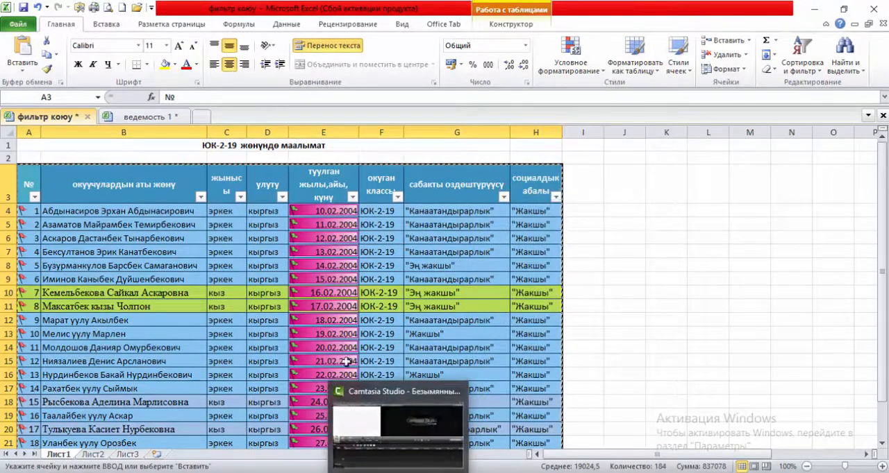
Switch back to Google Sheets and paste the copied student table into Лист2 starting at cell B2.
left_click(269, 472)
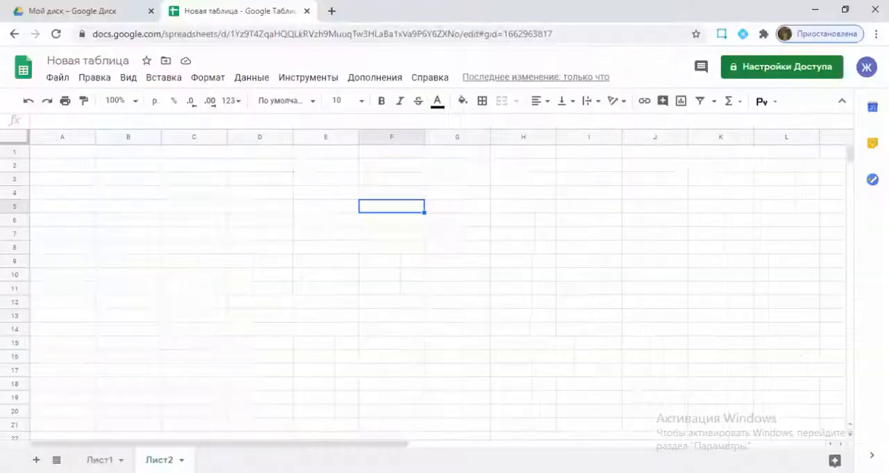
left_click(114, 168)
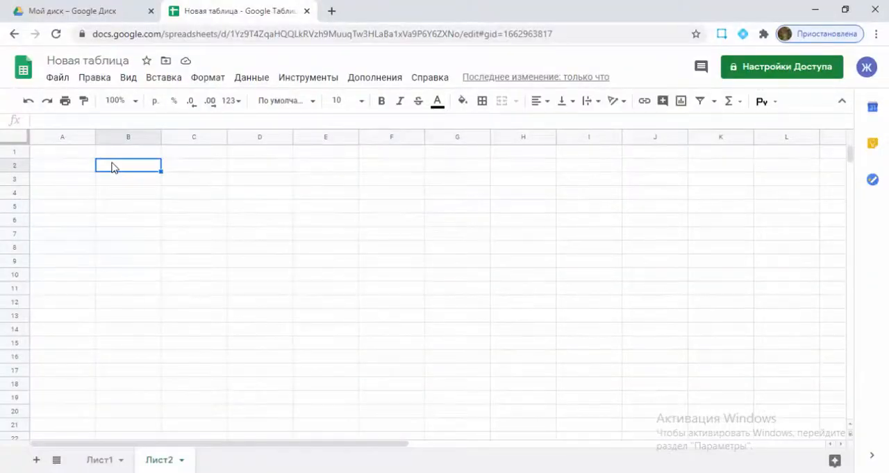
key("ctrl+v")
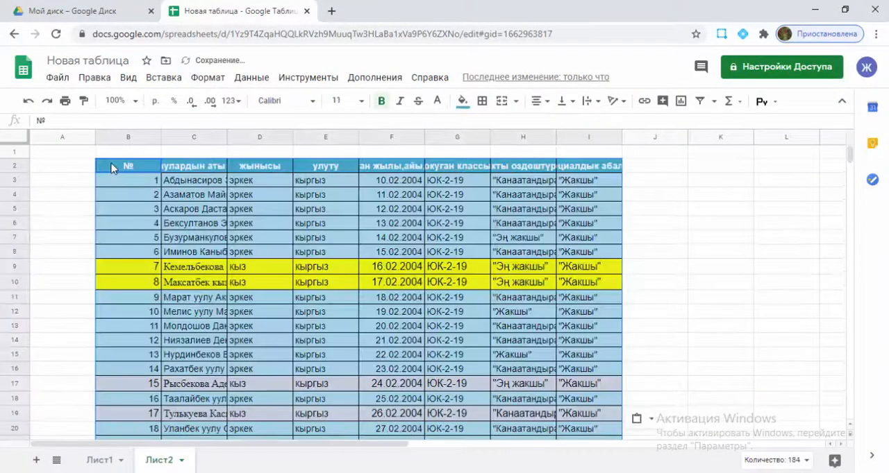
left_click(696, 254)
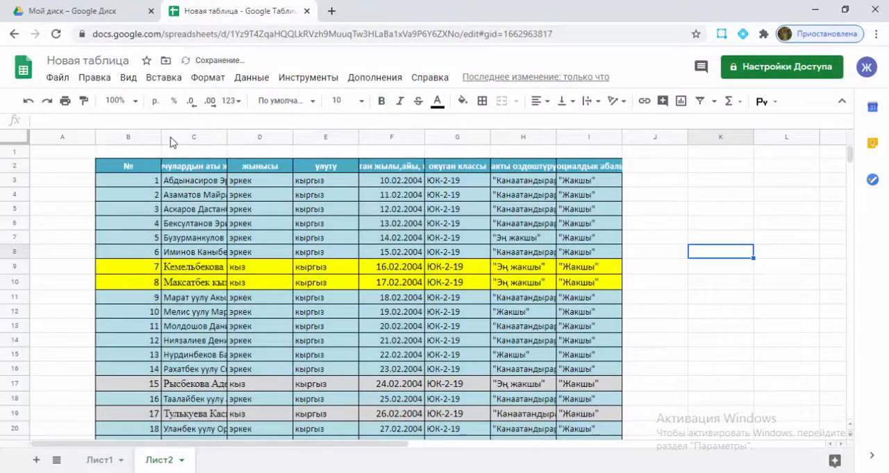
Narrow column B to fit the row numbers and widen column C with the student names.
left_click_drag(161, 134, 118, 139)
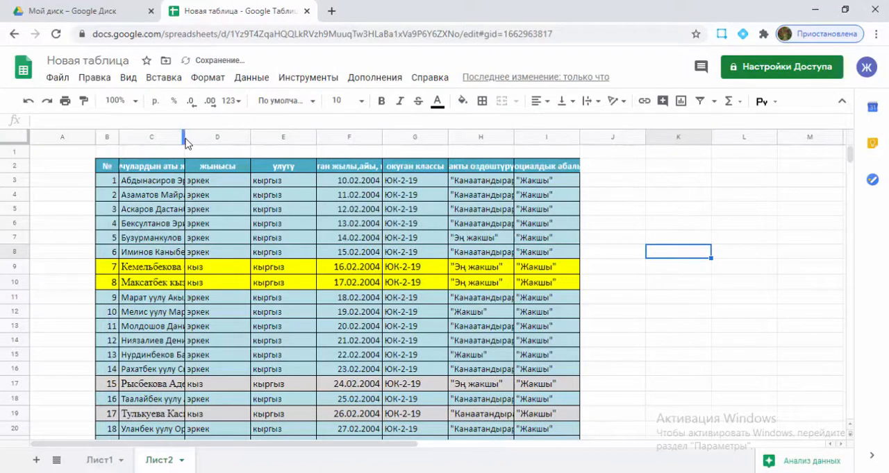
left_click_drag(185, 138, 216, 139)
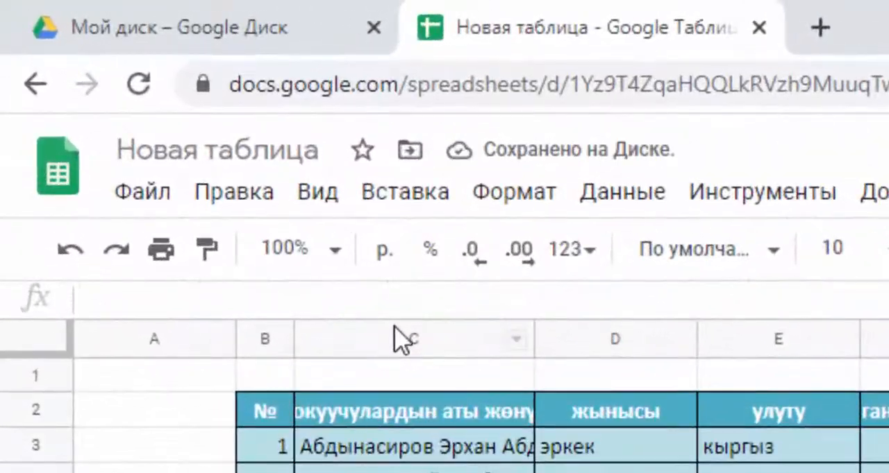
Set the text wrapping of the whole student name column C to wrap.
left_click(218, 183)
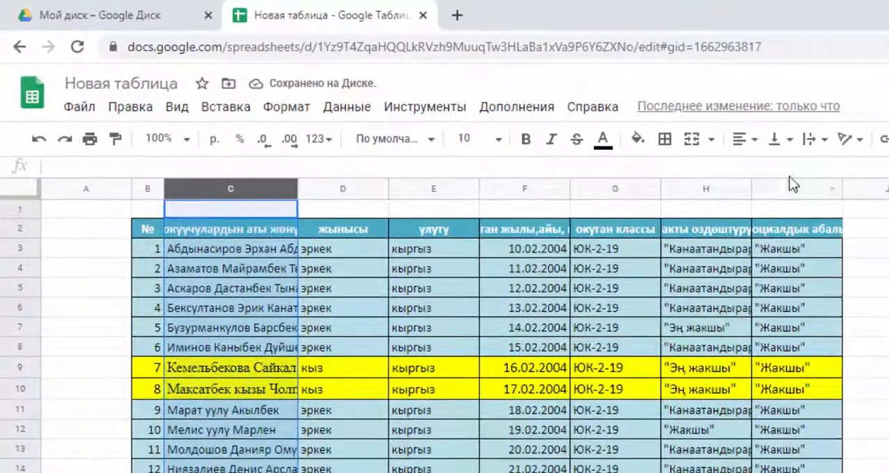
left_click(812, 139)
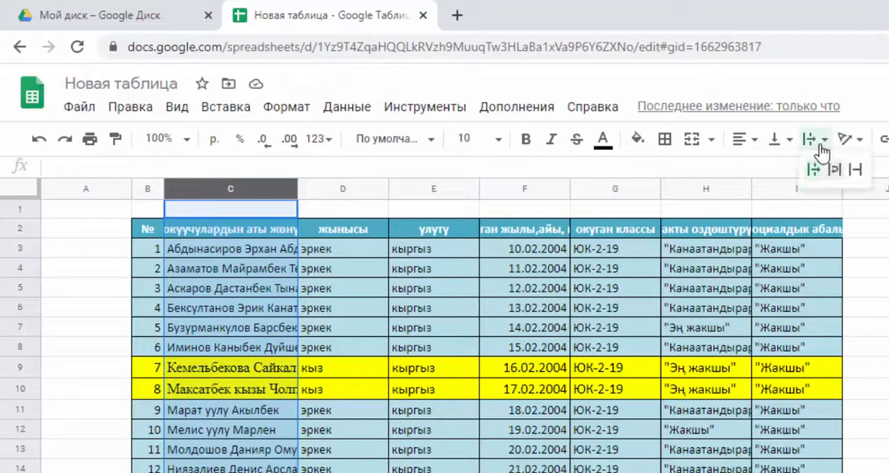
left_click(835, 170)
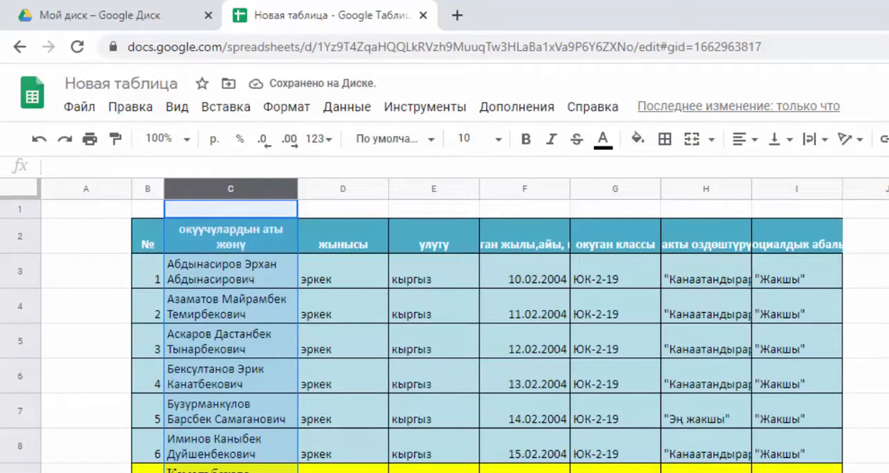
left_click(879, 341)
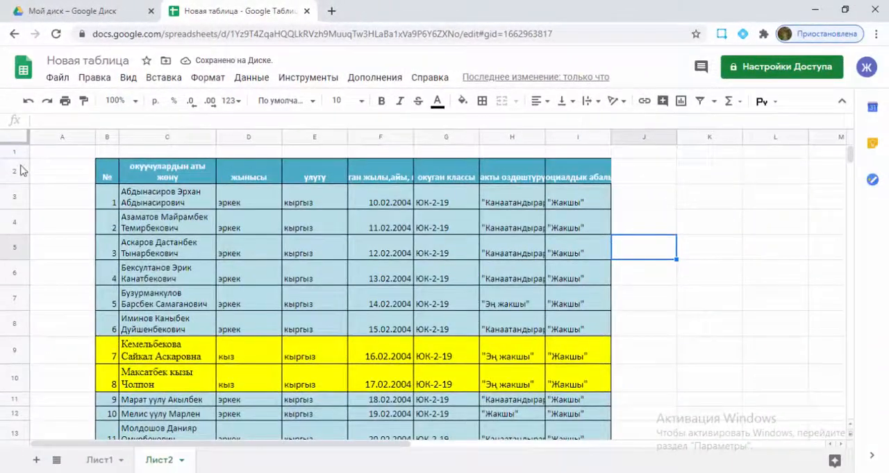
Set the text wrapping of the table's header row 2 to wrap.
left_click(21, 170)
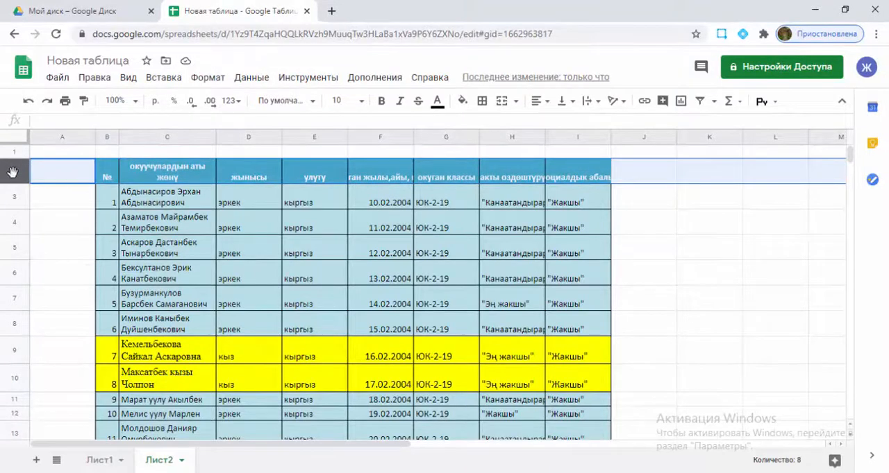
left_click(598, 103)
left_click(604, 124)
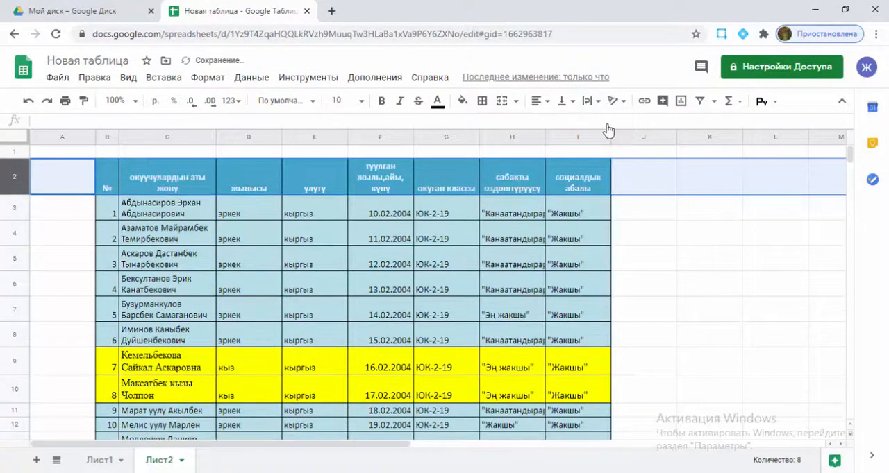
Centre the text vertically in the table's header cells B2:I2.
left_click(678, 245)
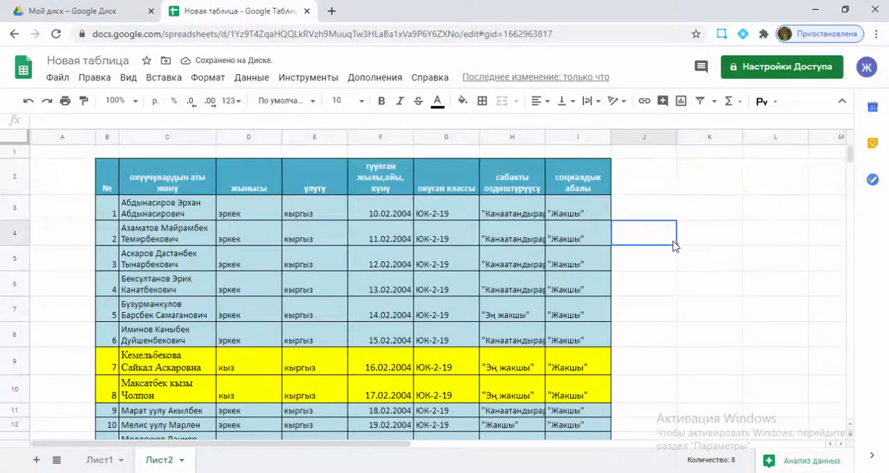
left_click_drag(117, 174, 581, 180)
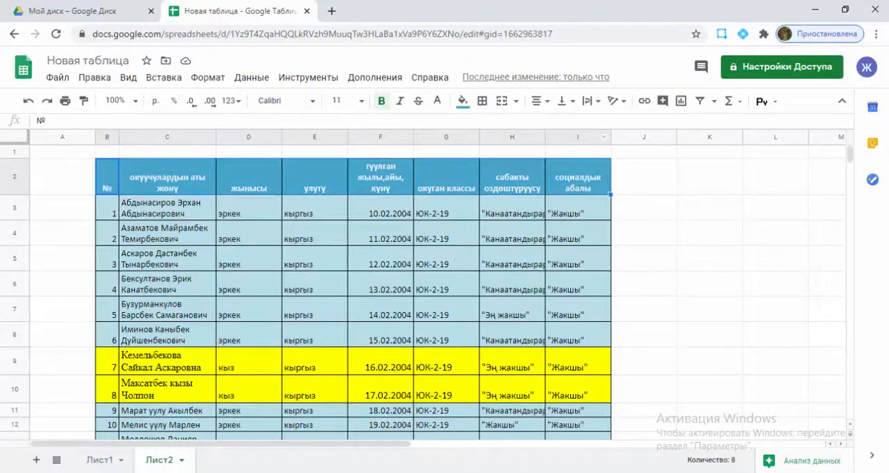
left_click(210, 81)
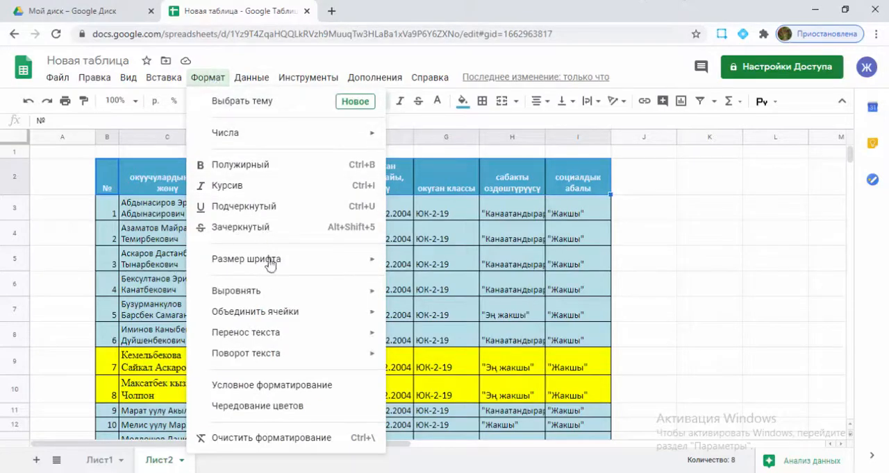
mouse_move(294, 292)
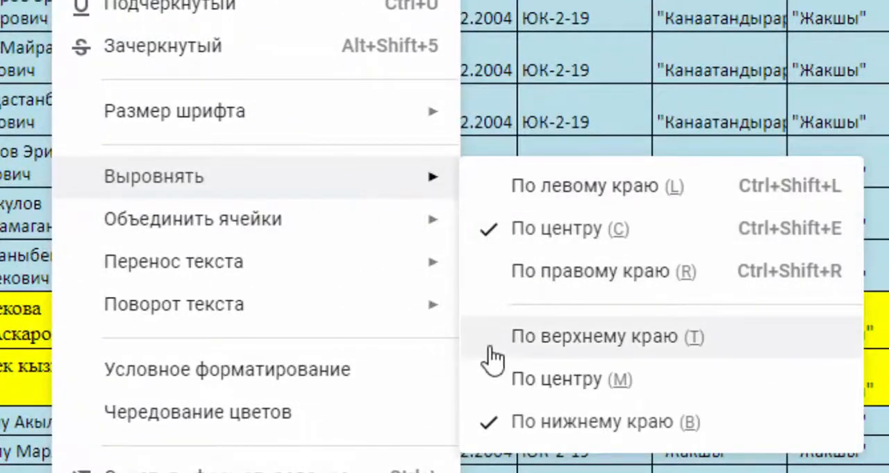
left_click(500, 396)
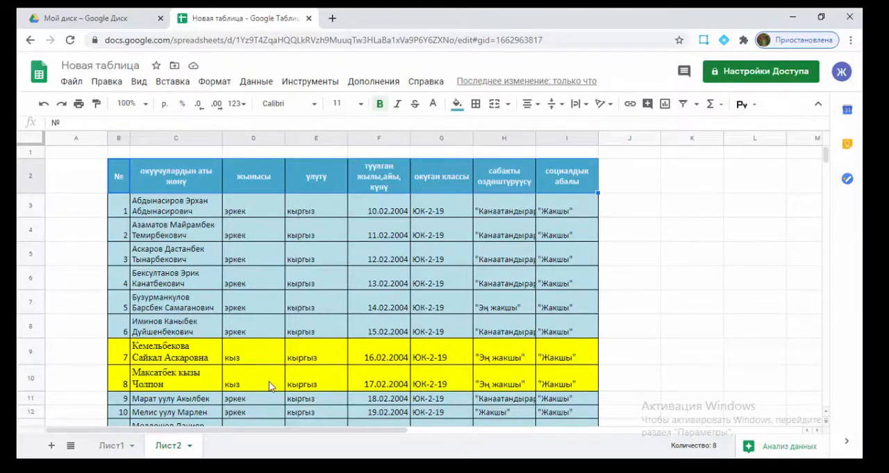
scroll(257, 368, "down", 5)
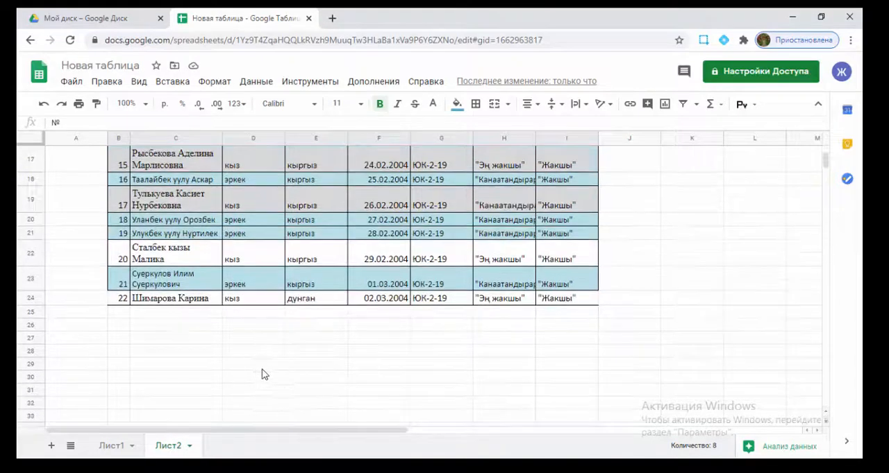
scroll(257, 370, "up", 3)
scroll(257, 368, "up", 3)
scroll(248, 357, "down", 5)
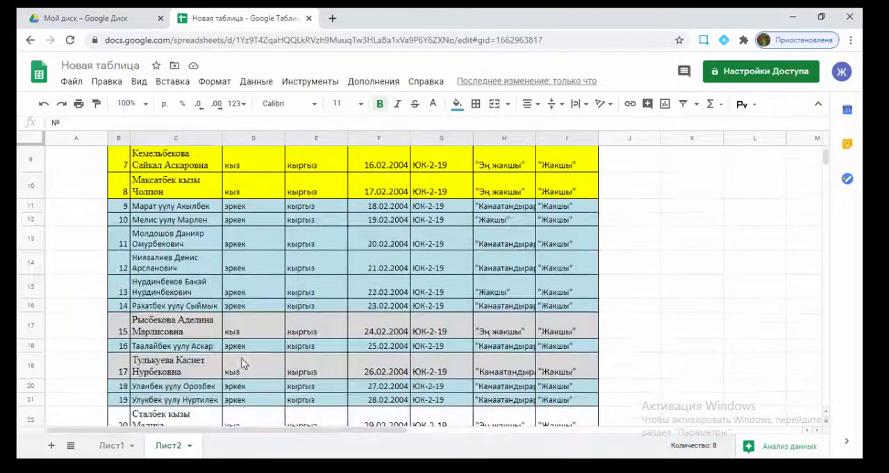
scroll(239, 367, "up", 5)
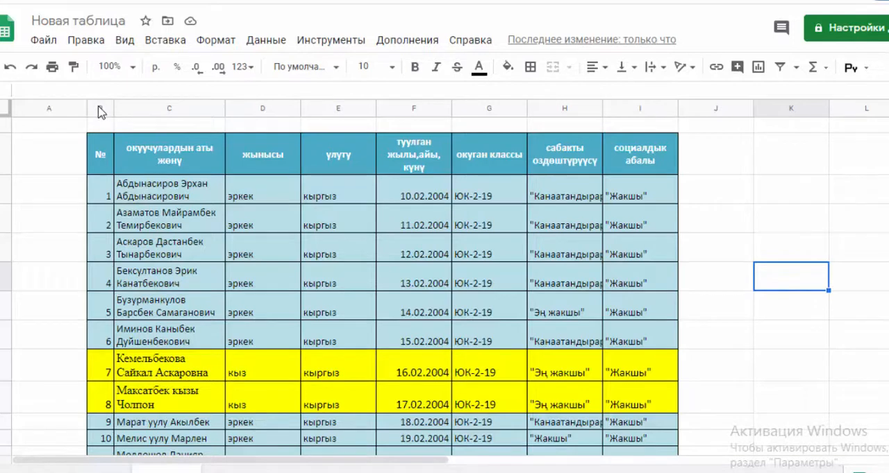
Create a filter over columns B through I and widen column H to fit its full text.
left_click_drag(100, 113, 621, 109)
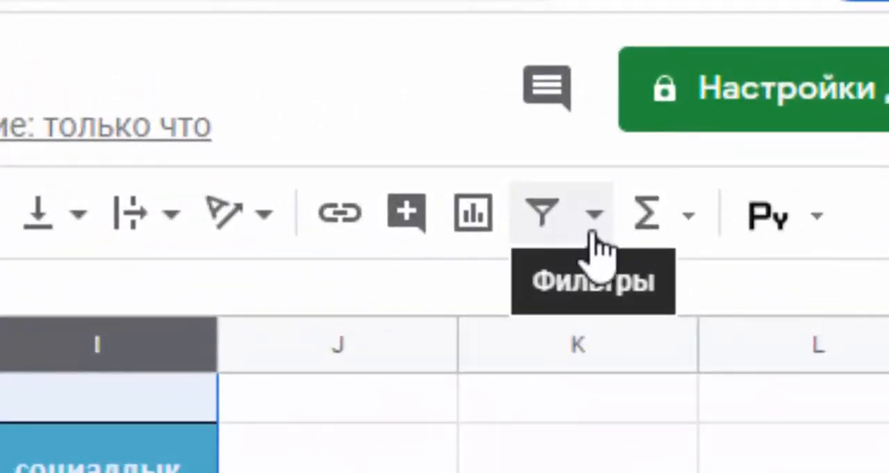
left_click(570, 231)
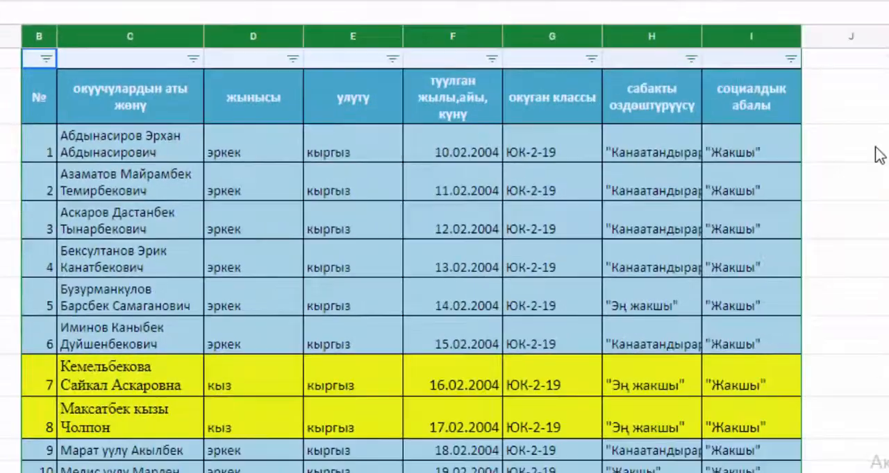
left_click(878, 154)
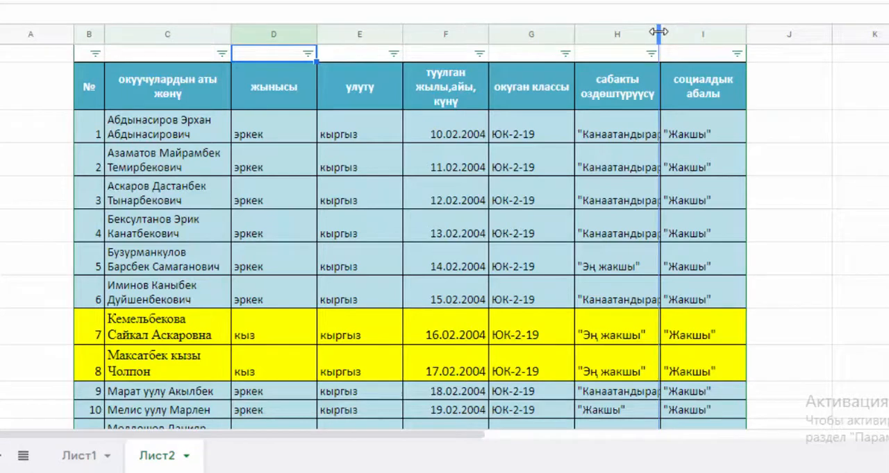
left_click_drag(659, 32, 705, 35)
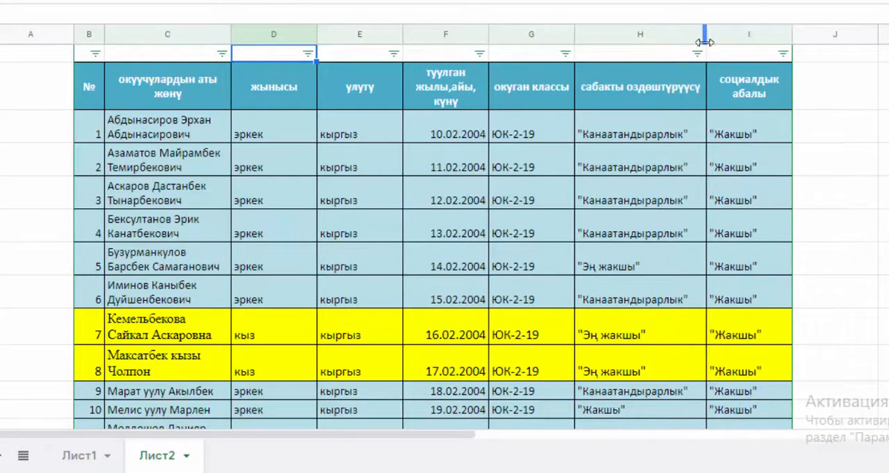
left_click(640, 34)
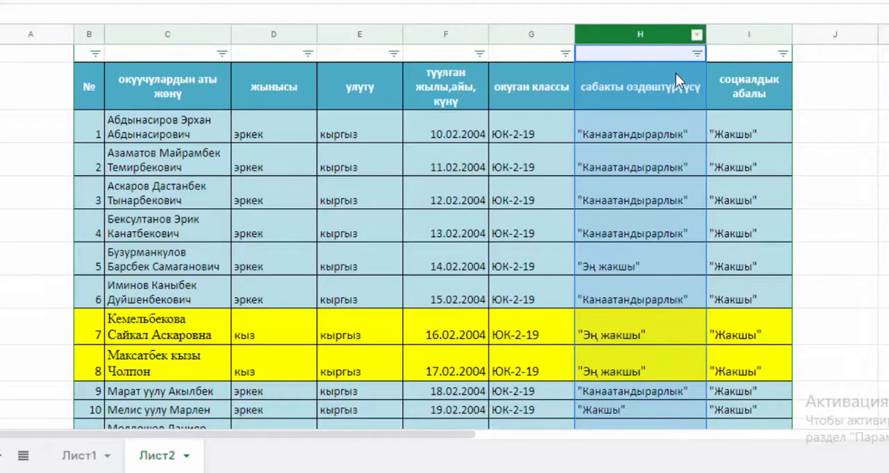
left_click(696, 54)
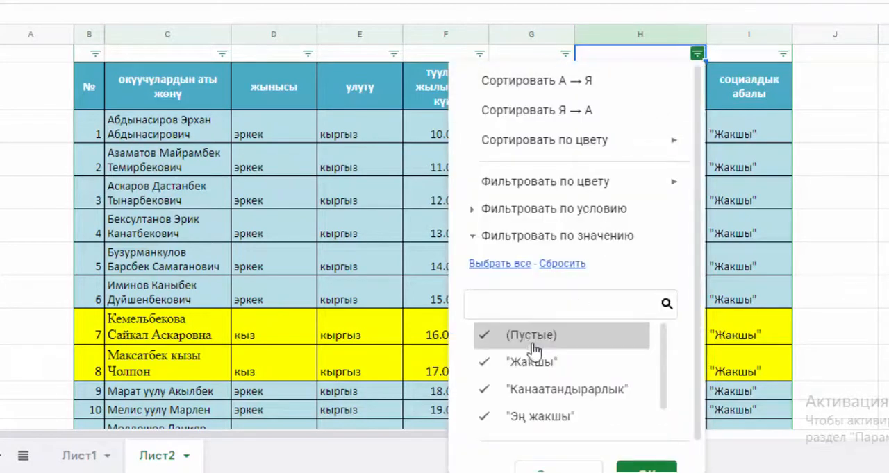
left_click(530, 340)
left_click(532, 367)
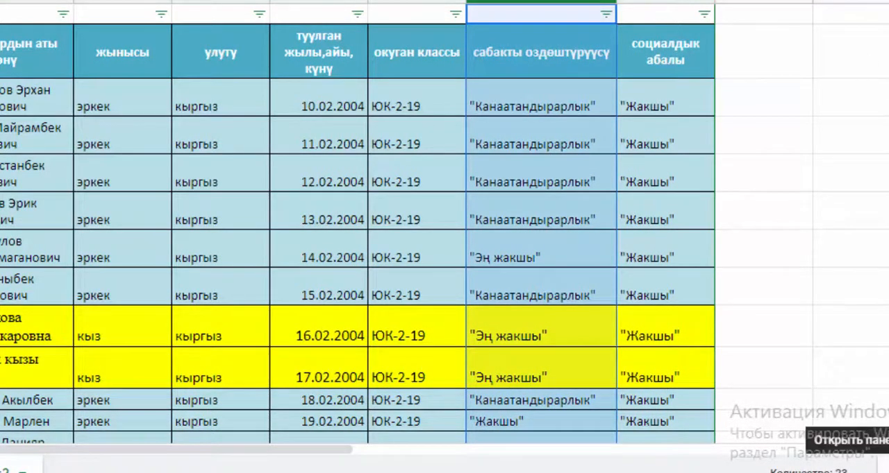
Open the data analysis suggestions for column H and examine the suggested pivot table and charts.
left_click(879, 470)
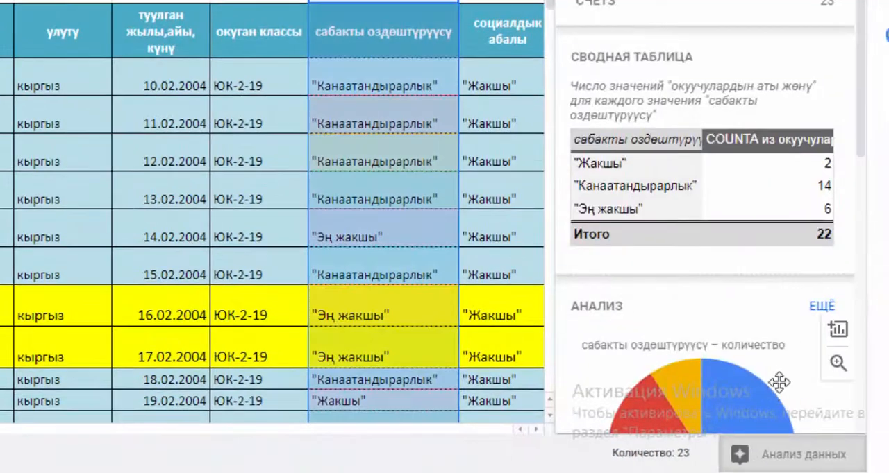
scroll(779, 383, "down", 4)
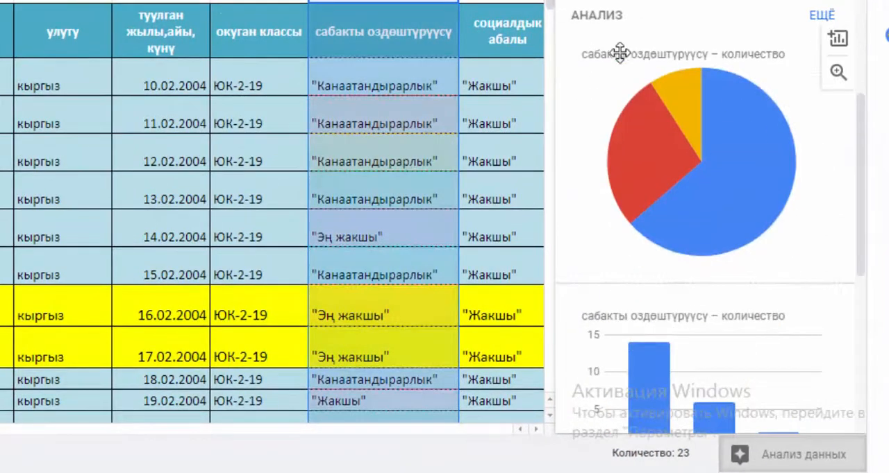